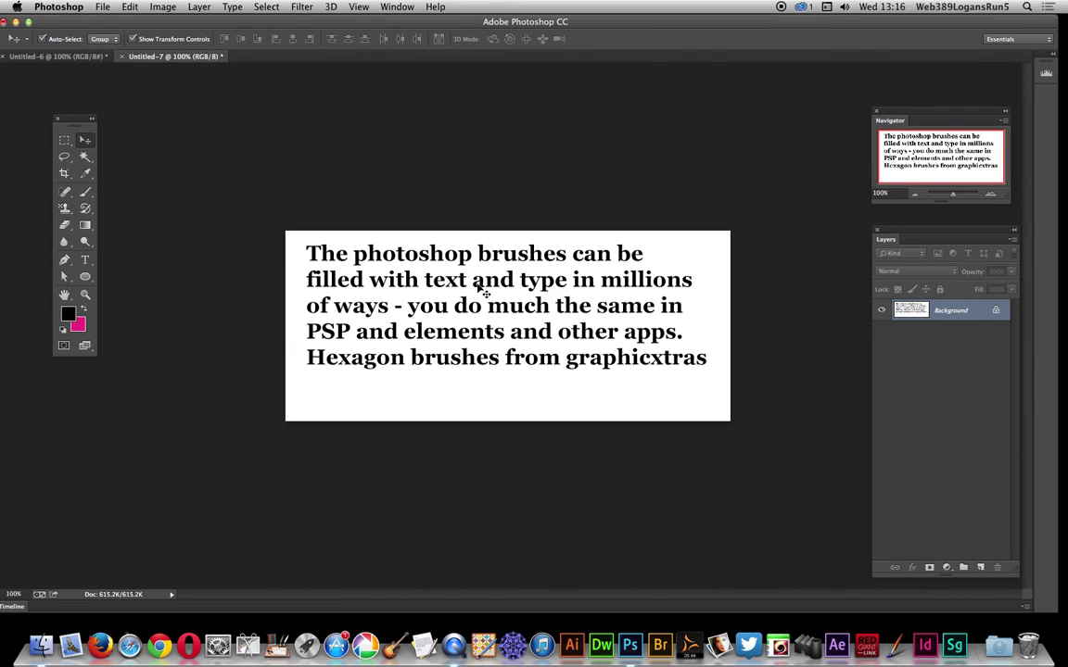
# Marquee-select the whole text paragraph and copy it to the clipboard
pyautogui.click(63, 140)
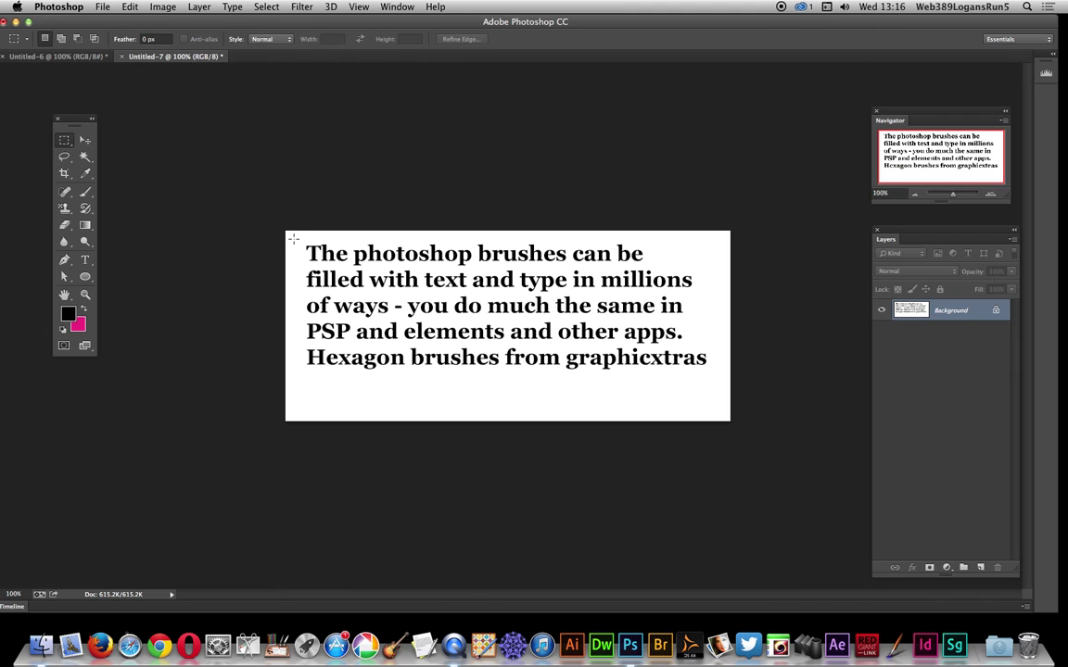
pyautogui.moveTo(294, 238); pyautogui.dragTo(709, 376)
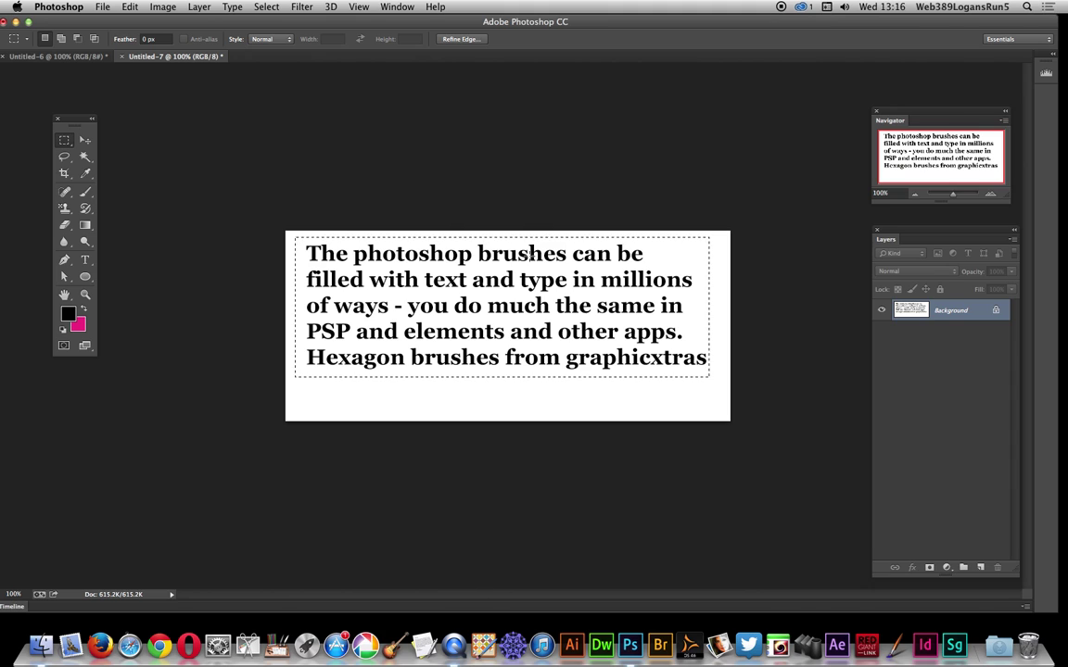
pyautogui.click(131, 7)
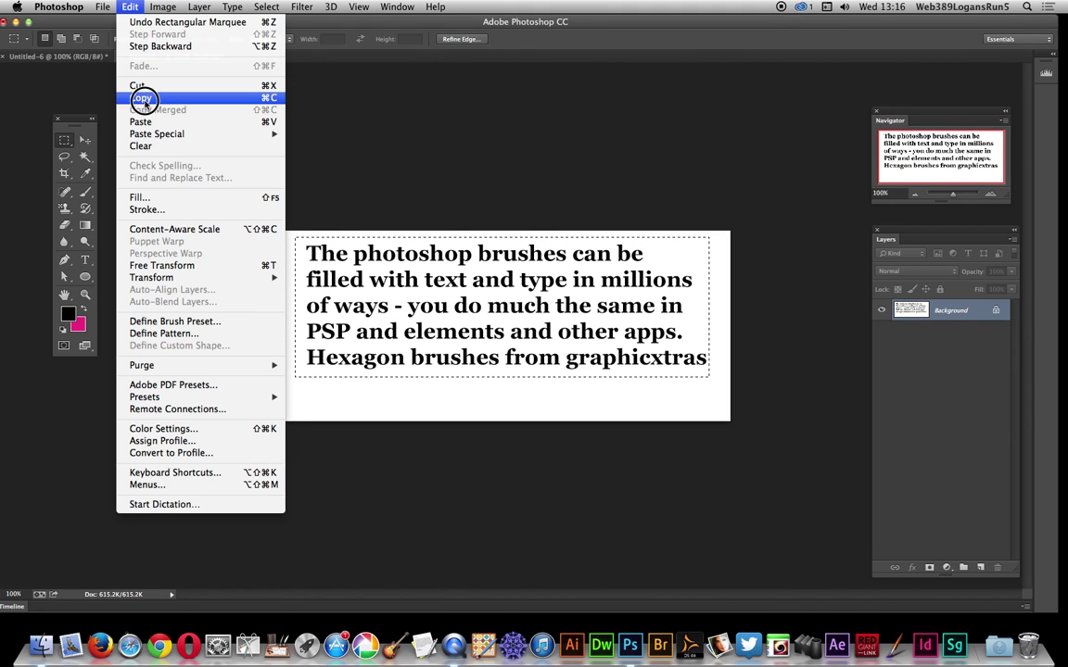
pyautogui.click(136, 98)
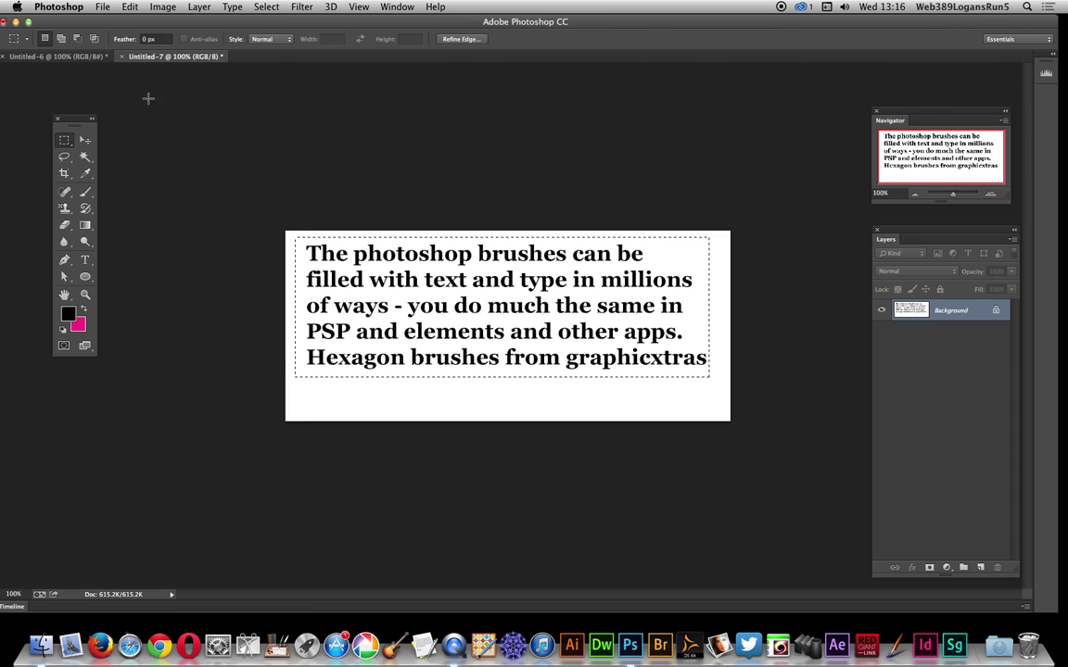
# In Untitled-6, choose the Brush tool with the 430 px hexagon outline brush
pyautogui.click(79, 58)
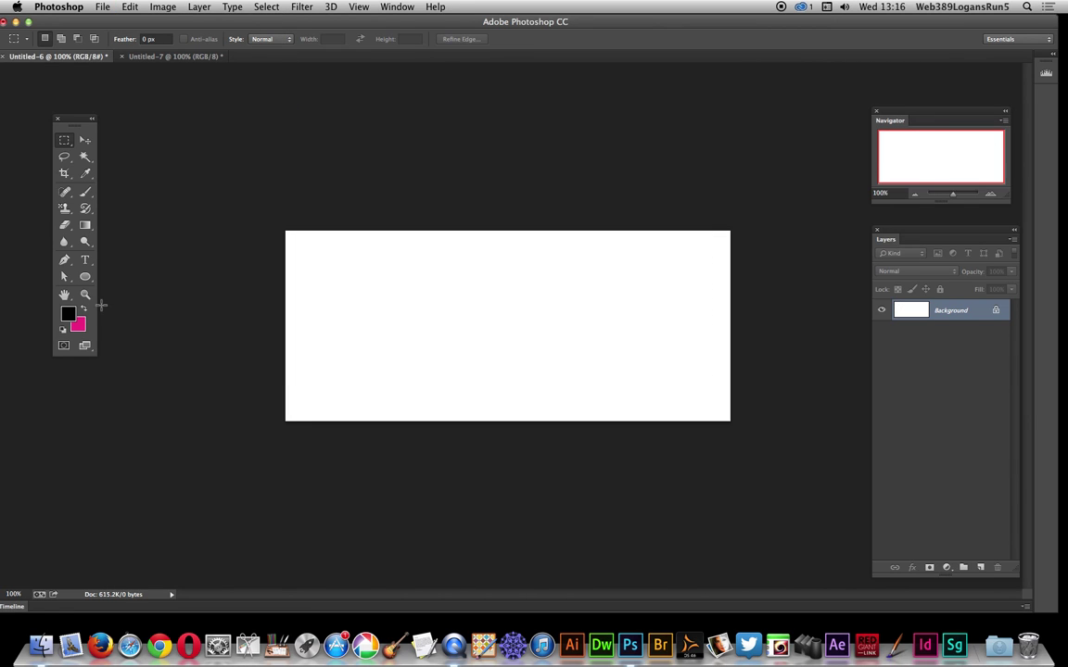
pyautogui.click(84, 190)
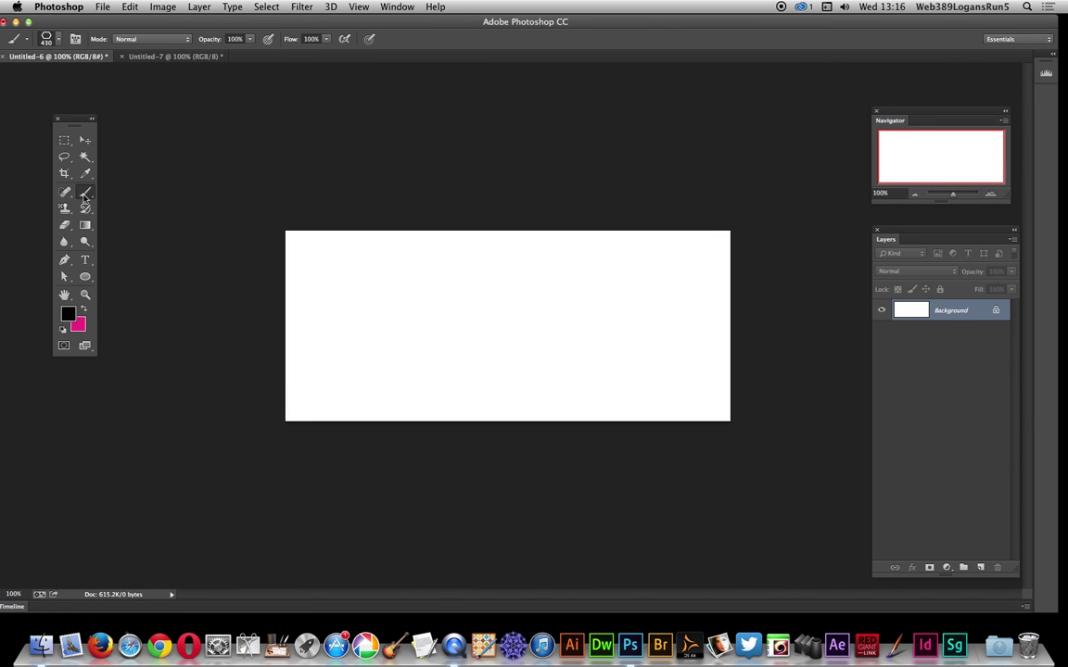
pyautogui.click(59, 42)
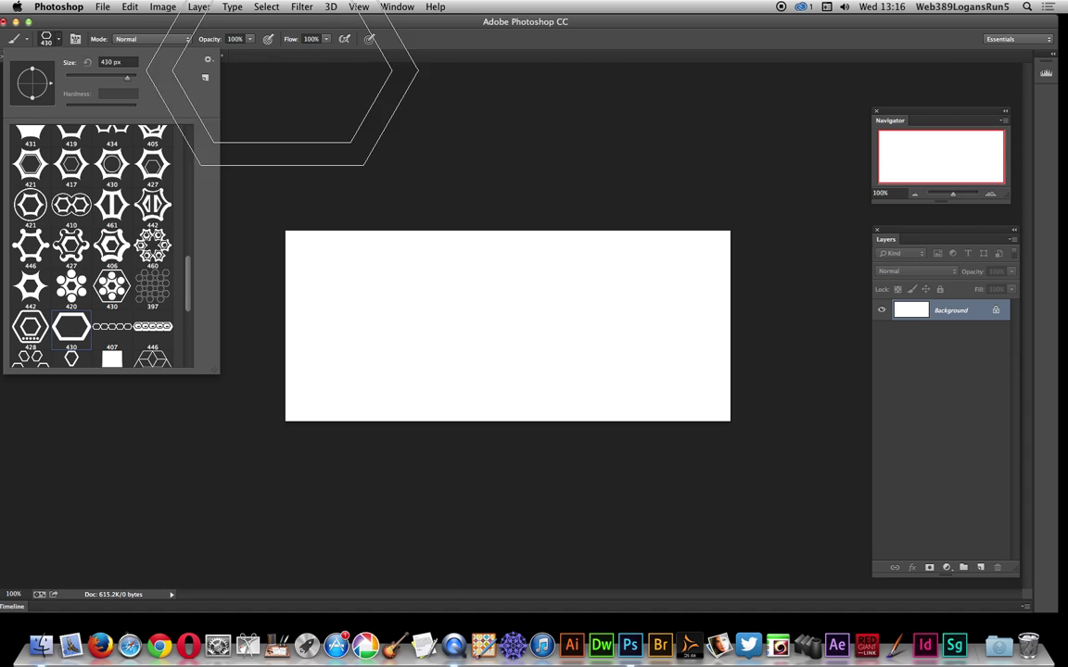
pyautogui.click(398, 37)
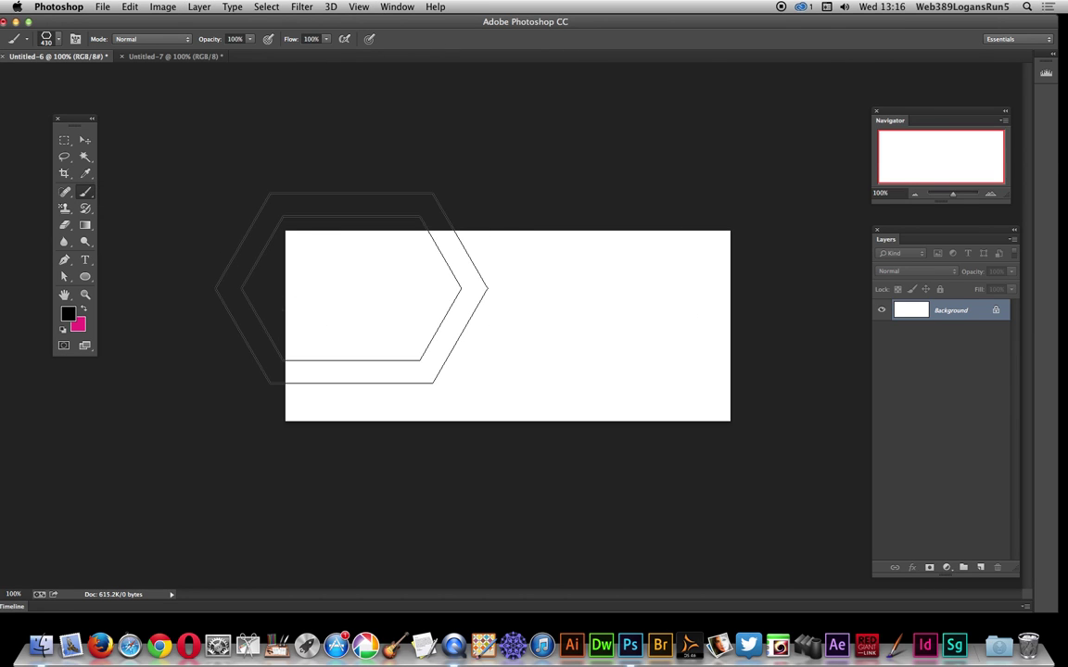
# Stamp black hexagons left, centre and right, undoing and redoing the misplaced right one
pyautogui.click(358, 279)
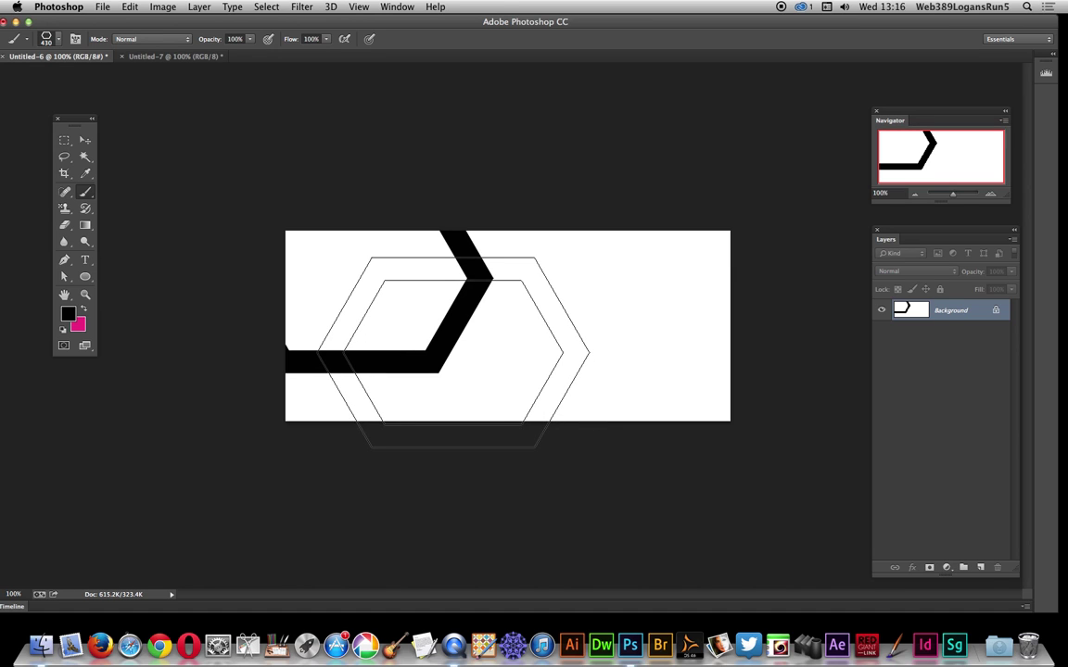
pyautogui.click(453, 353)
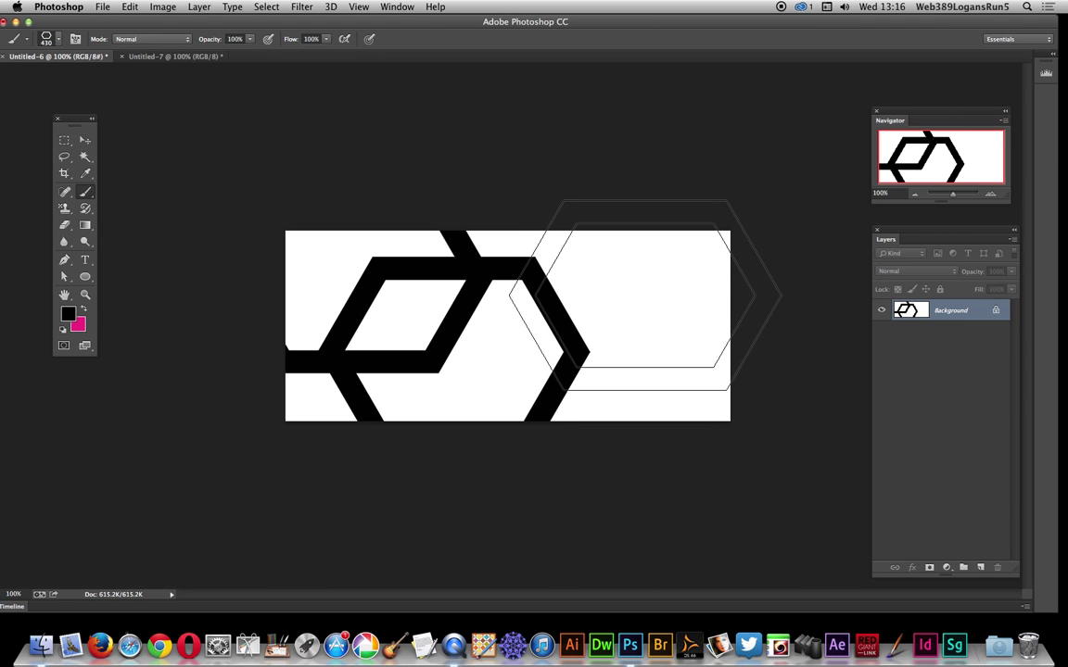
pyautogui.click(645, 295)
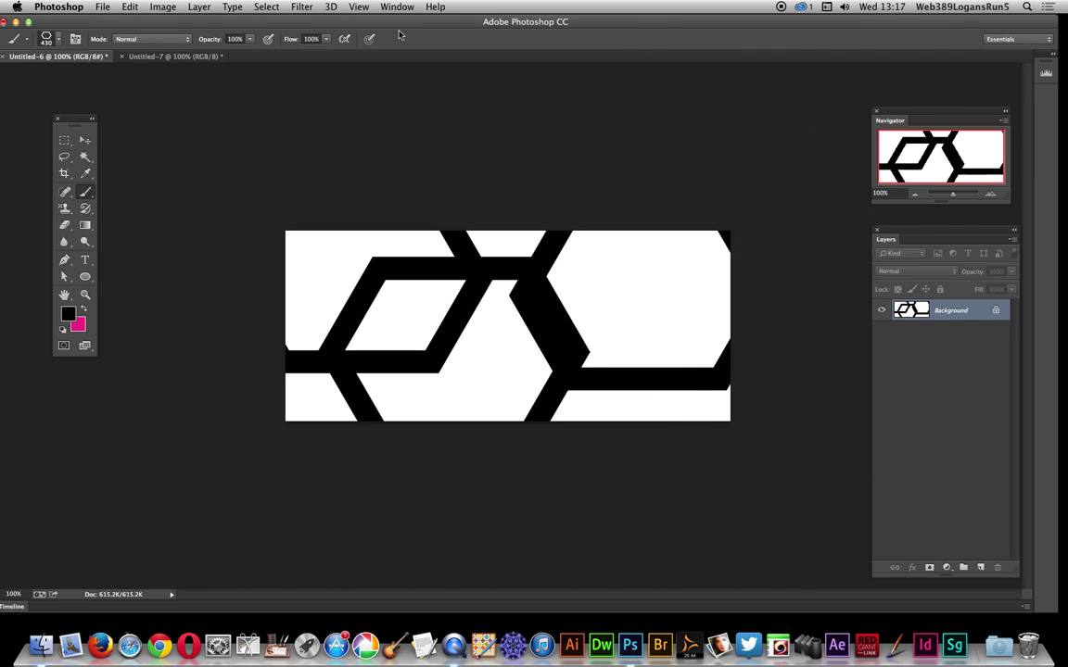
pyautogui.click(137, 7)
pyautogui.click(153, 17)
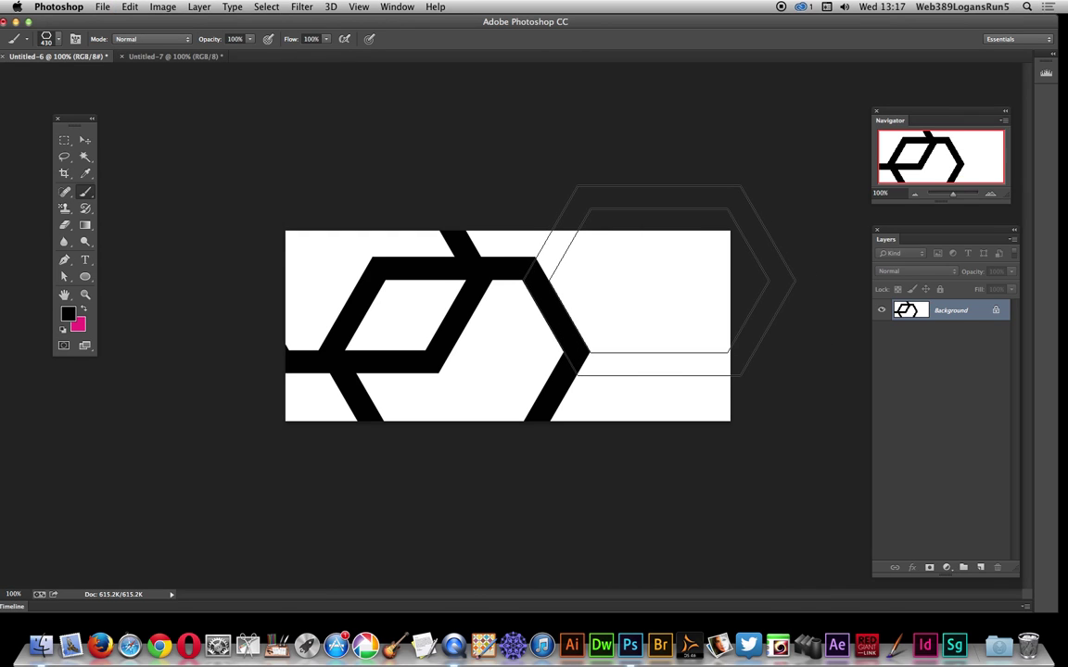
pyautogui.click(675, 280)
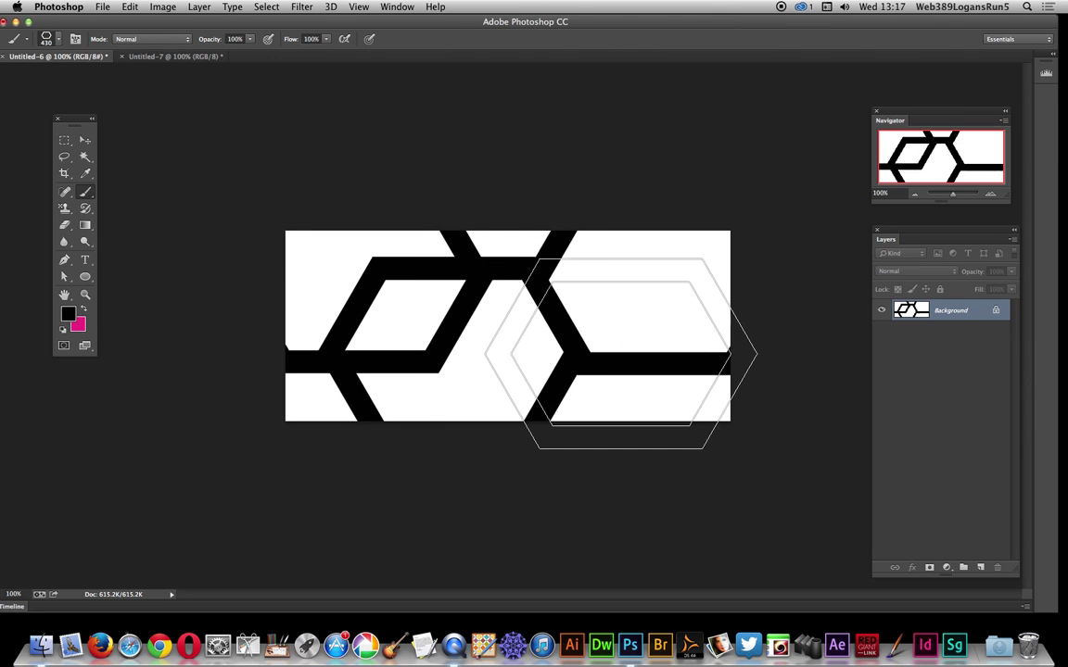
# Magic Wand the top-left white cell and Paste Into it the copied text
pyautogui.click(84, 159)
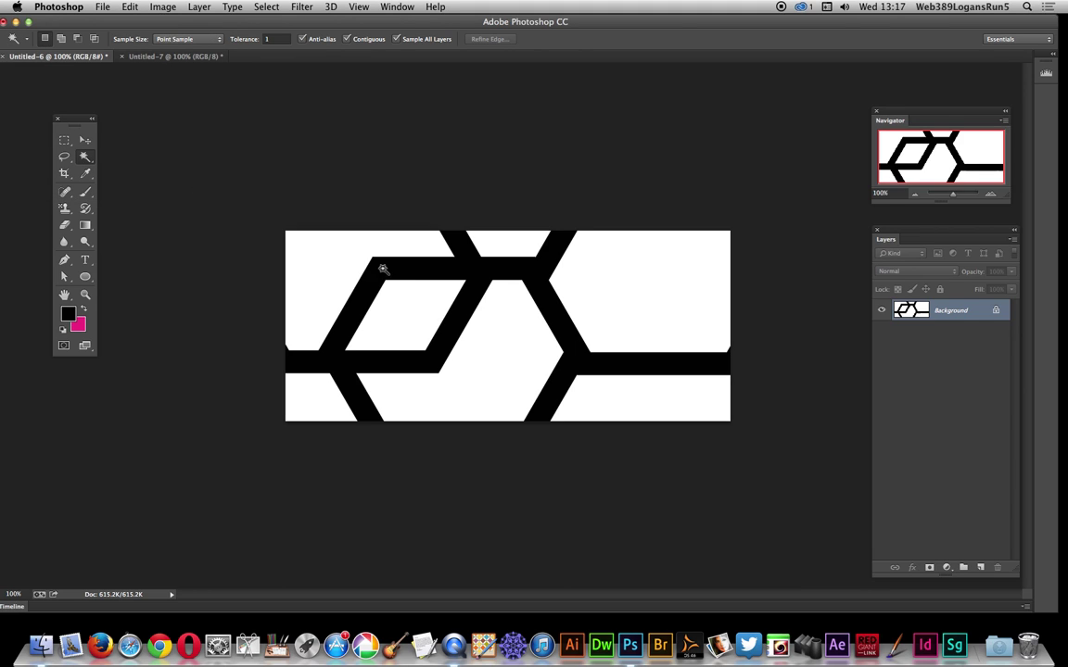
pyautogui.click(314, 269)
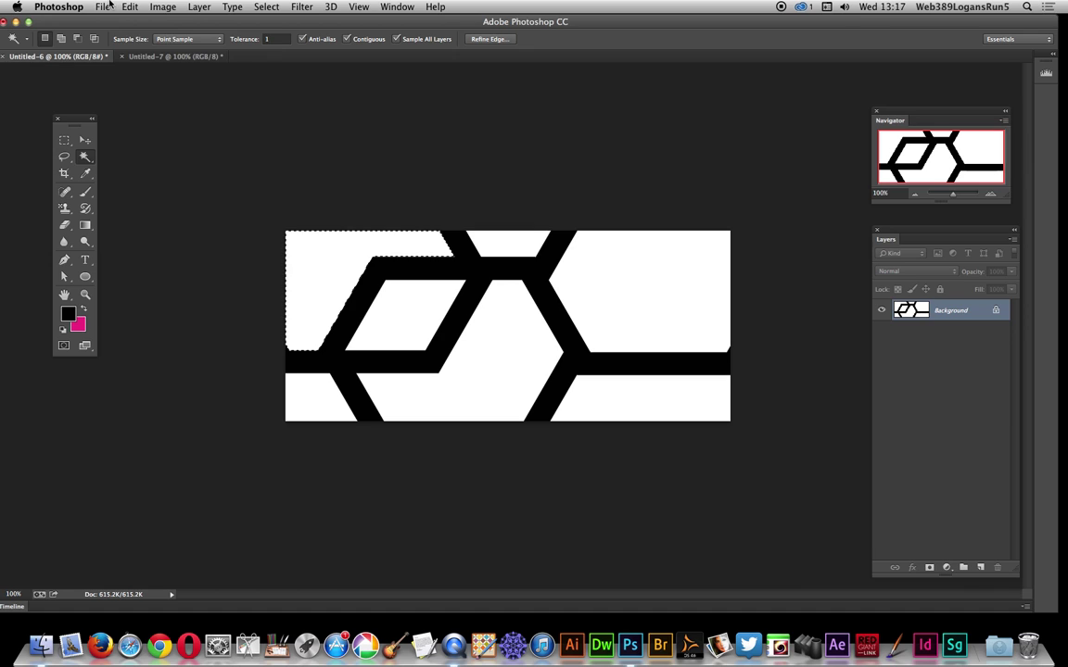
pyautogui.click(139, 7)
pyautogui.moveTo(222, 133)
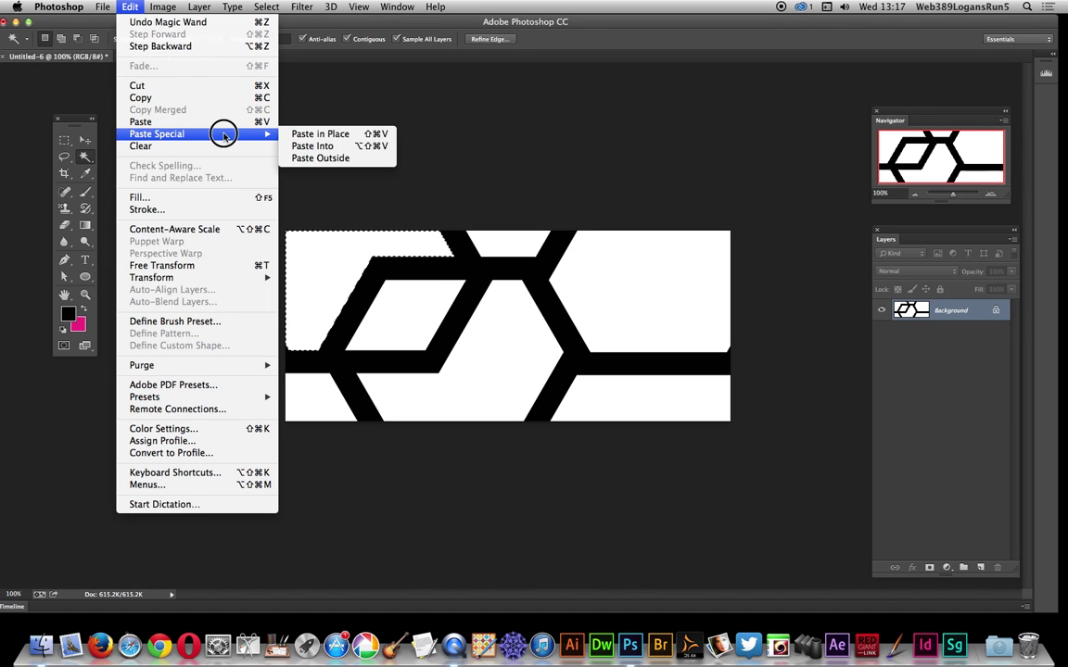
pyautogui.click(334, 149)
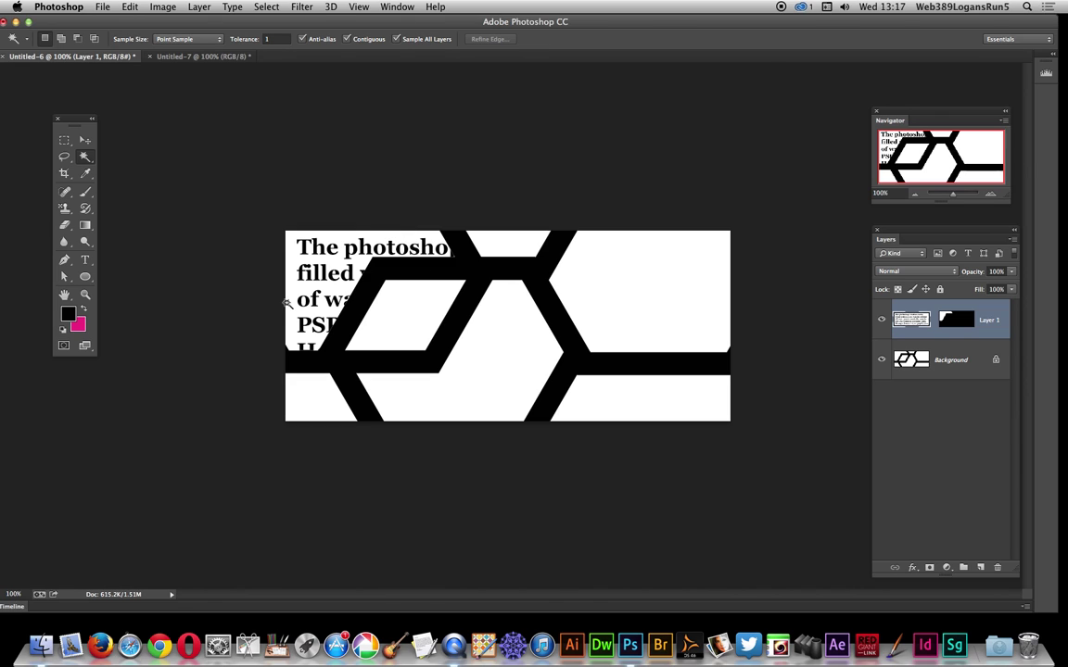
# Rotate the pasted text about 22° and enlarge it to fill the cell
pyautogui.press('v')
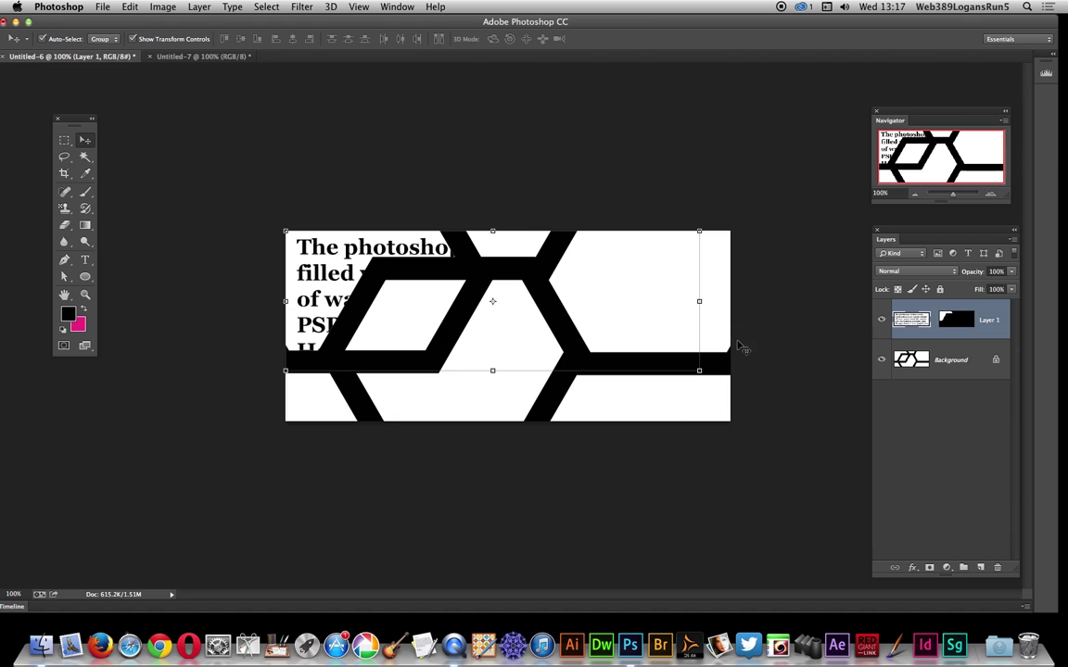
pyautogui.moveTo(706, 216); pyautogui.dragTo(725, 303)
pyautogui.moveTo(274, 288); pyautogui.dragTo(166, 346)
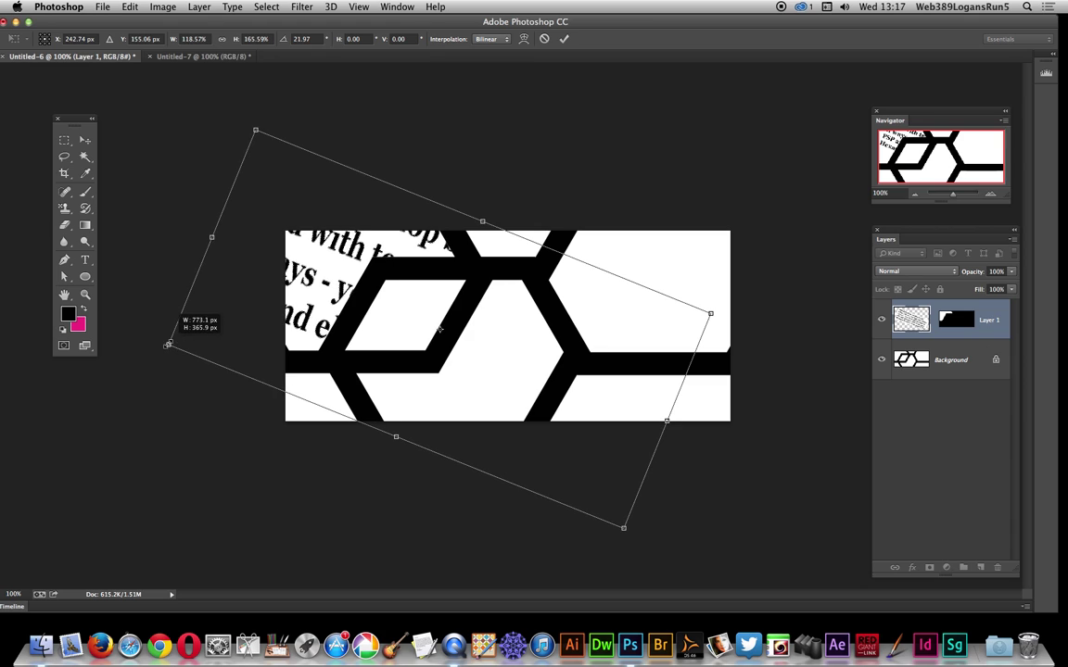
pyautogui.press('Return')
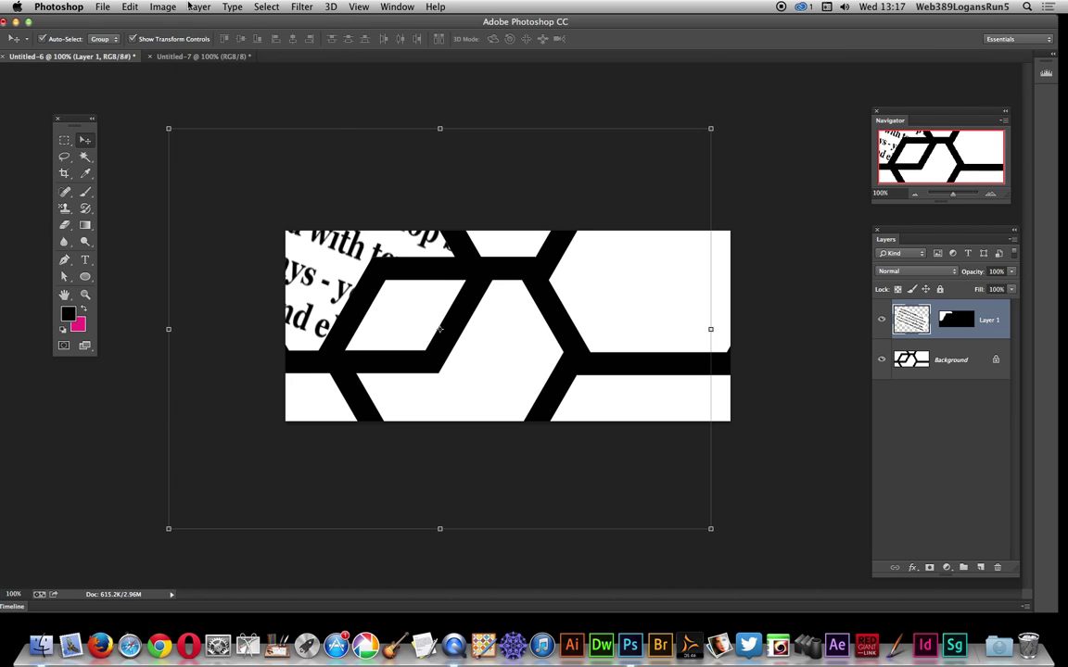
pyautogui.click(192, 6)
# Flatten the image, then Paste Into the text inside the white parallelogram cell
pyautogui.click(209, 457)
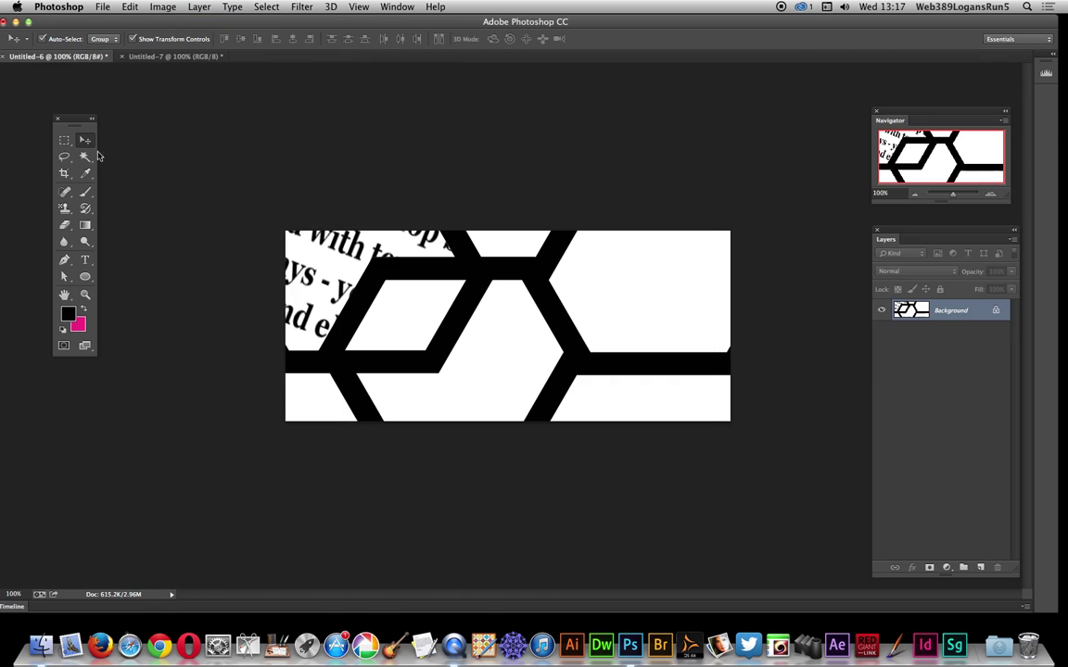
pyautogui.click(85, 156)
pyautogui.click(402, 325)
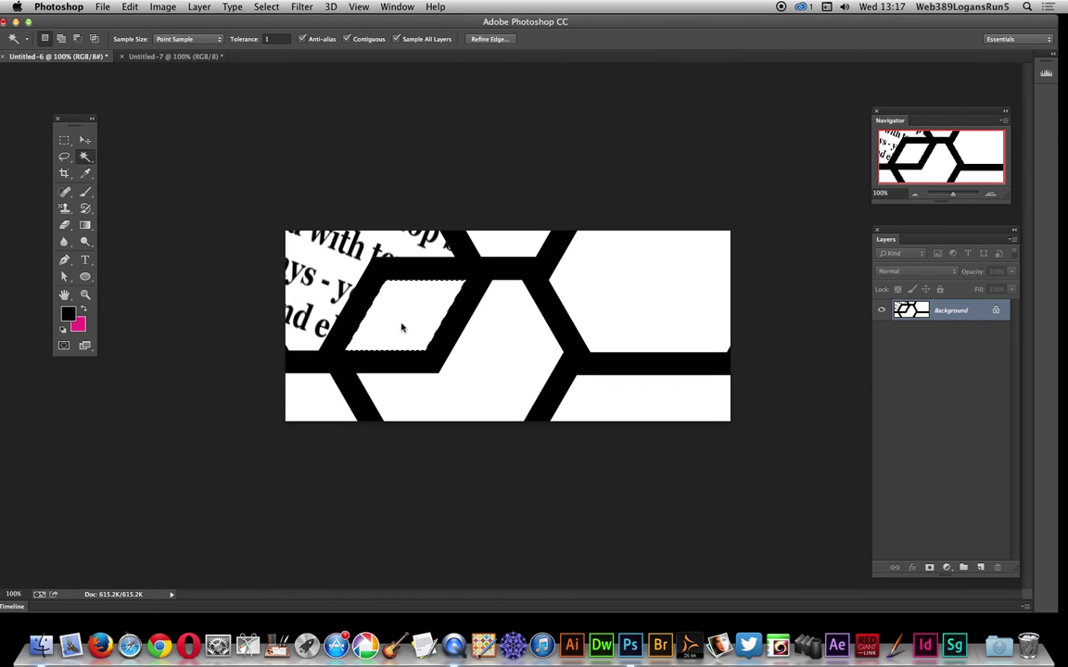
pyautogui.click(130, 6)
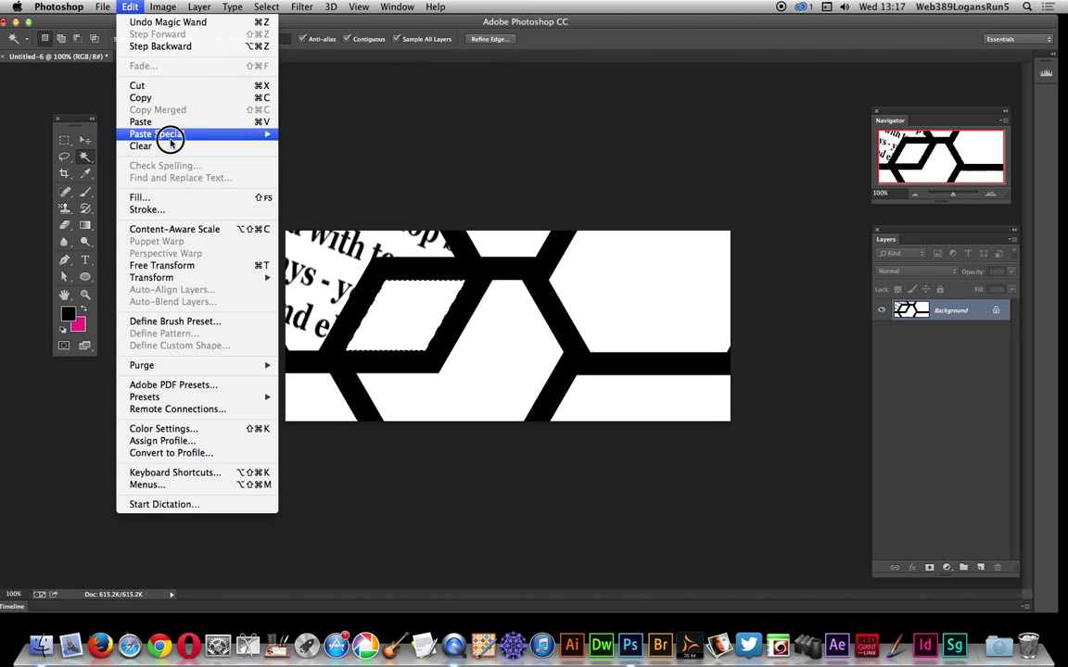
pyautogui.moveTo(163, 135)
pyautogui.click(339, 151)
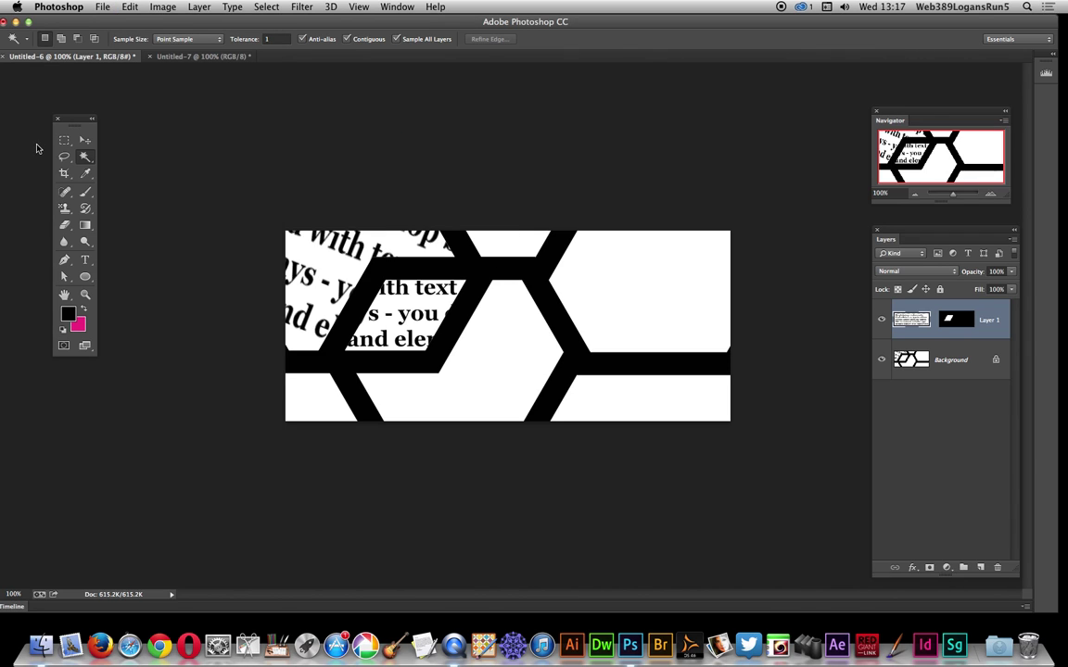
# Rotate the text about -31°, shift it up-left, commit, and flatten the image
pyautogui.click(88, 141)
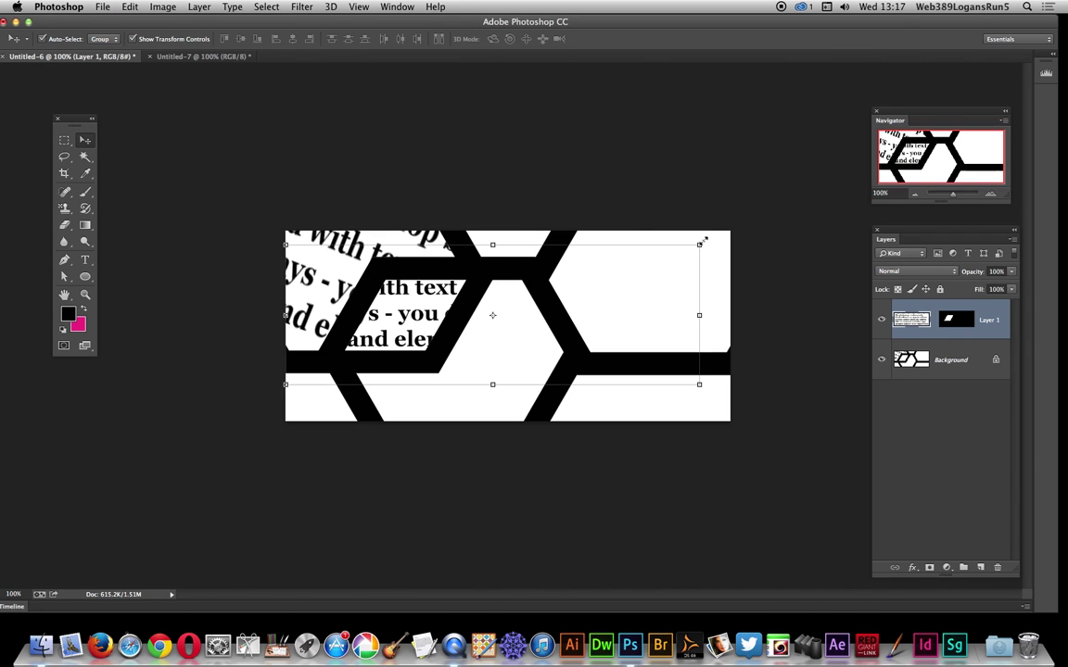
pyautogui.moveTo(708, 234); pyautogui.dragTo(596, 177)
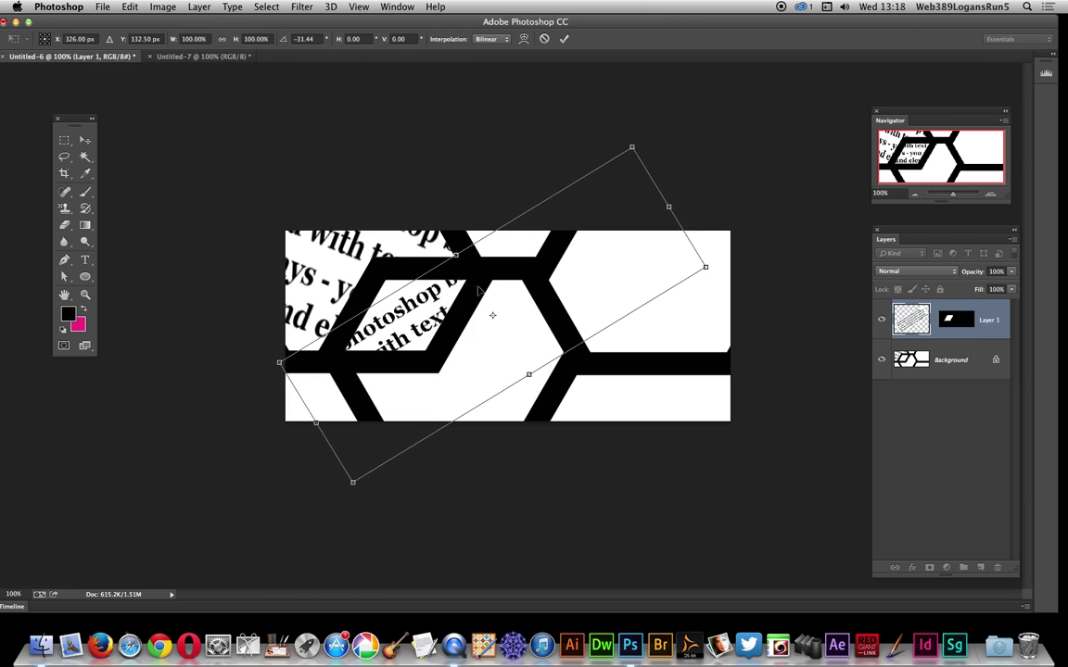
pyautogui.moveTo(464, 274); pyautogui.dragTo(436, 244)
pyautogui.press('Return')
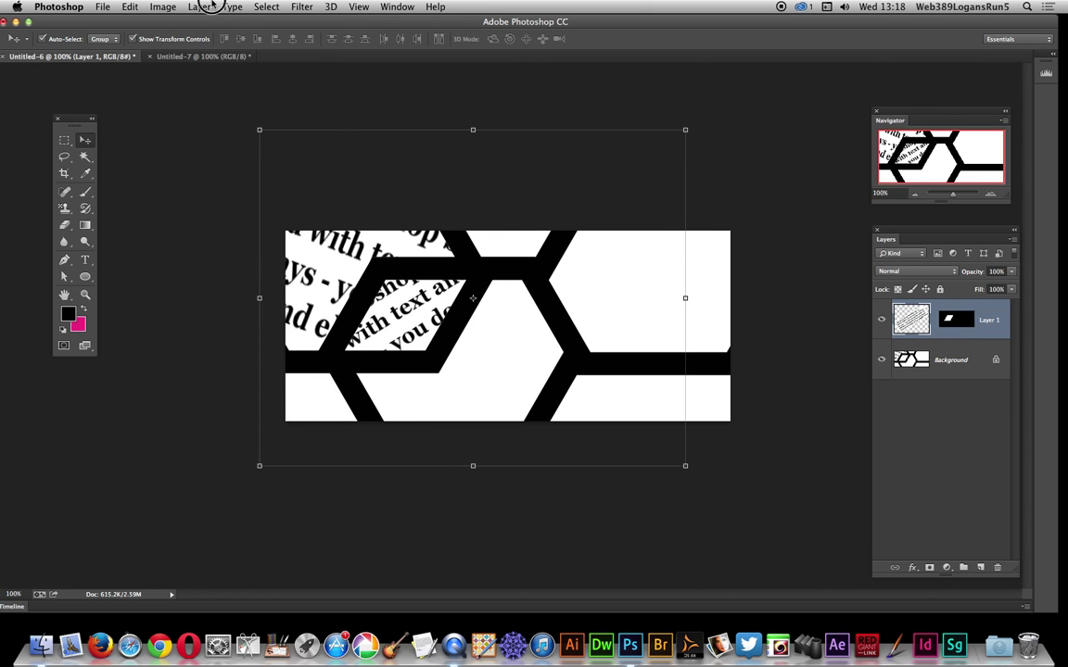
pyautogui.click(209, 6)
pyautogui.click(221, 407)
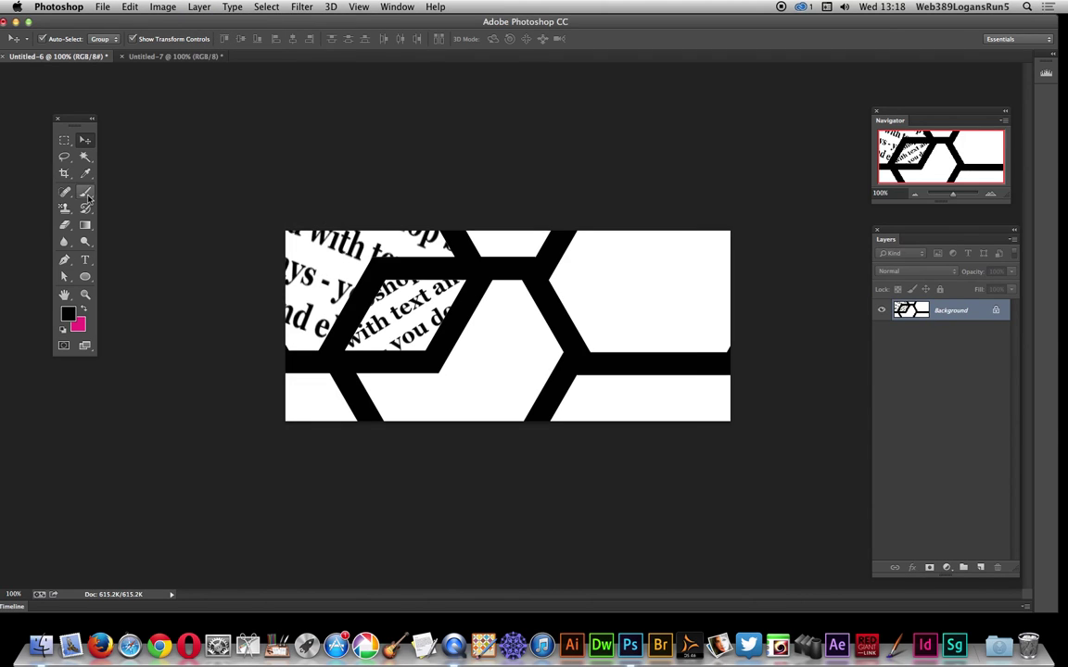
# Magic Wand the bottom-left white cell and Paste Into it the copied text
pyautogui.click(84, 156)
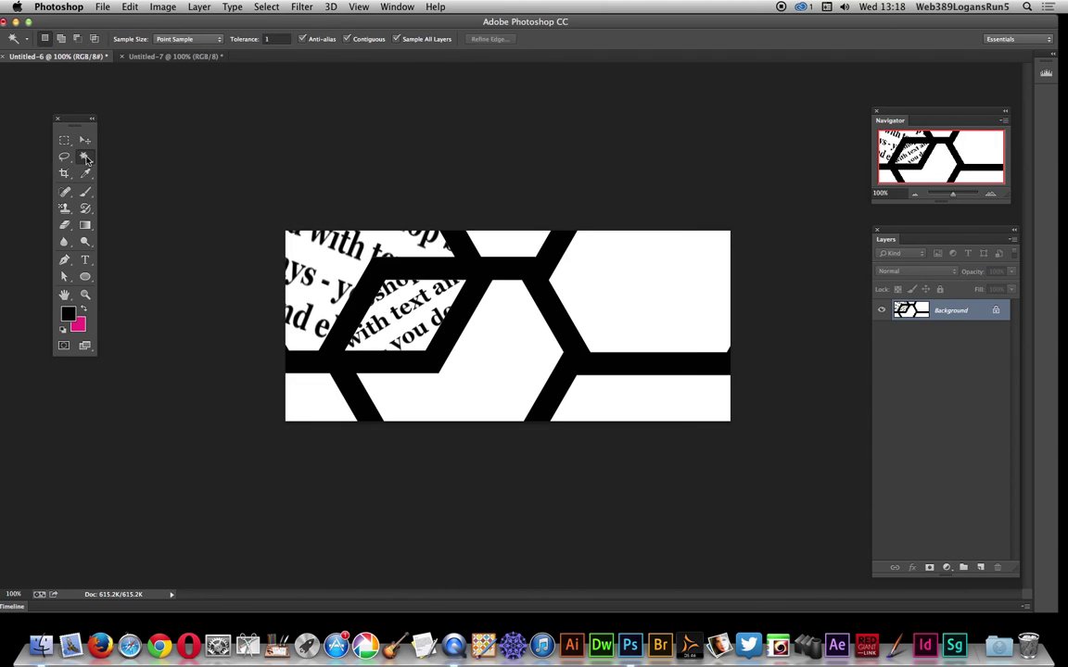
pyautogui.click(320, 409)
pyautogui.click(130, 7)
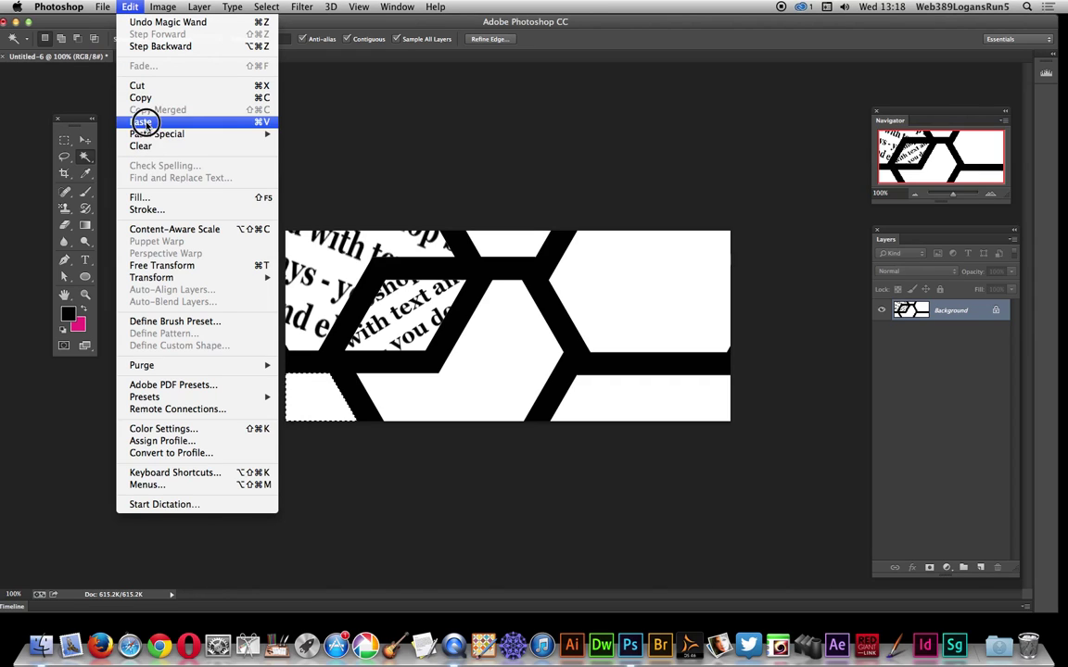
pyautogui.moveTo(144, 135)
pyautogui.click(341, 145)
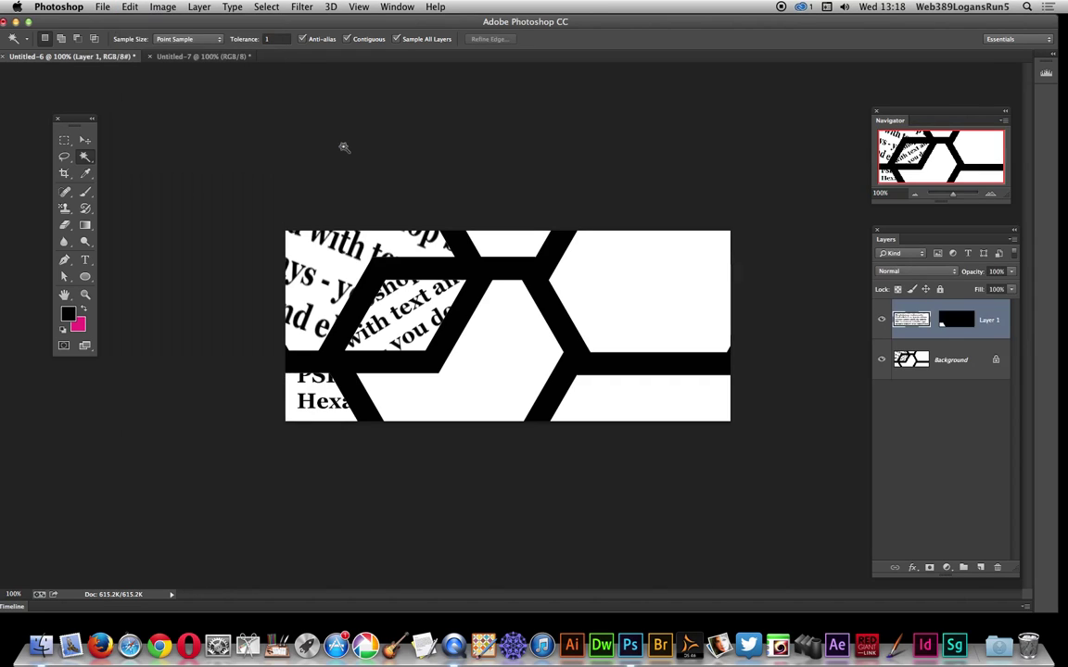
# Rotate the pasted text about 171° to read upside down, shifting it down-left
pyautogui.click(87, 141)
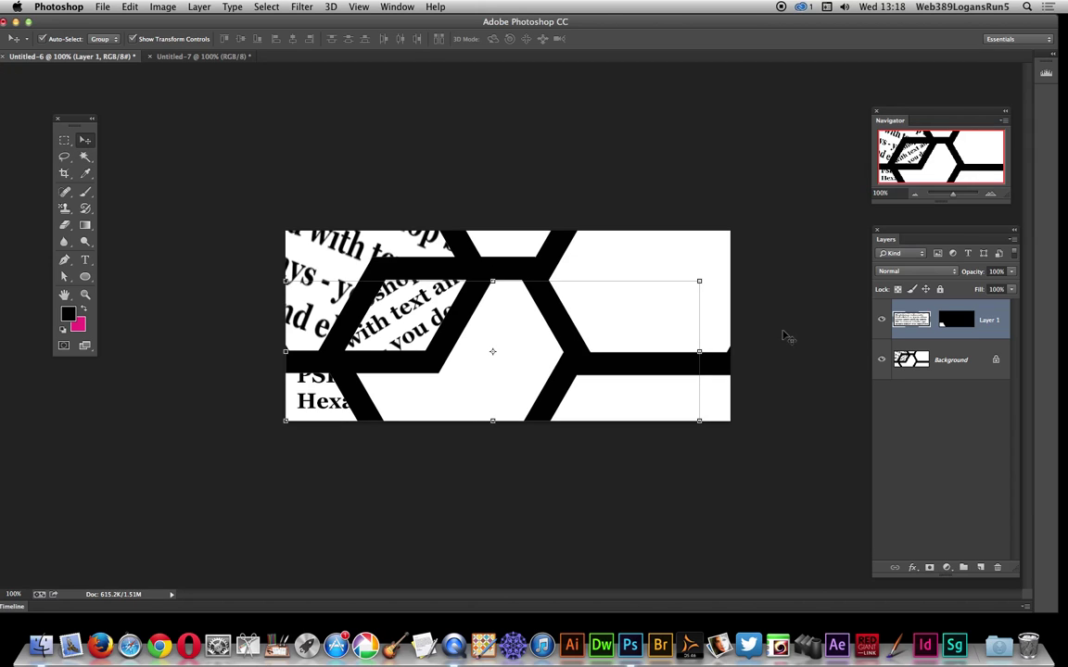
pyautogui.moveTo(744, 327); pyautogui.dragTo(342, 384)
pyautogui.moveTo(431, 350); pyautogui.dragTo(346, 381)
pyautogui.press('Return')
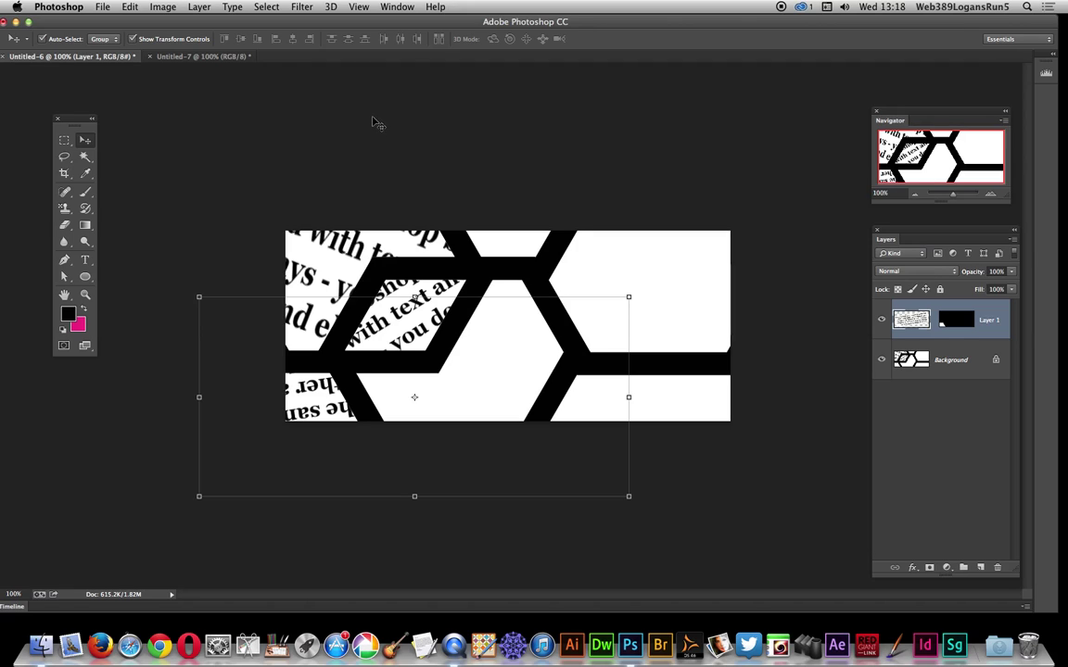
pyautogui.click(352, 132)
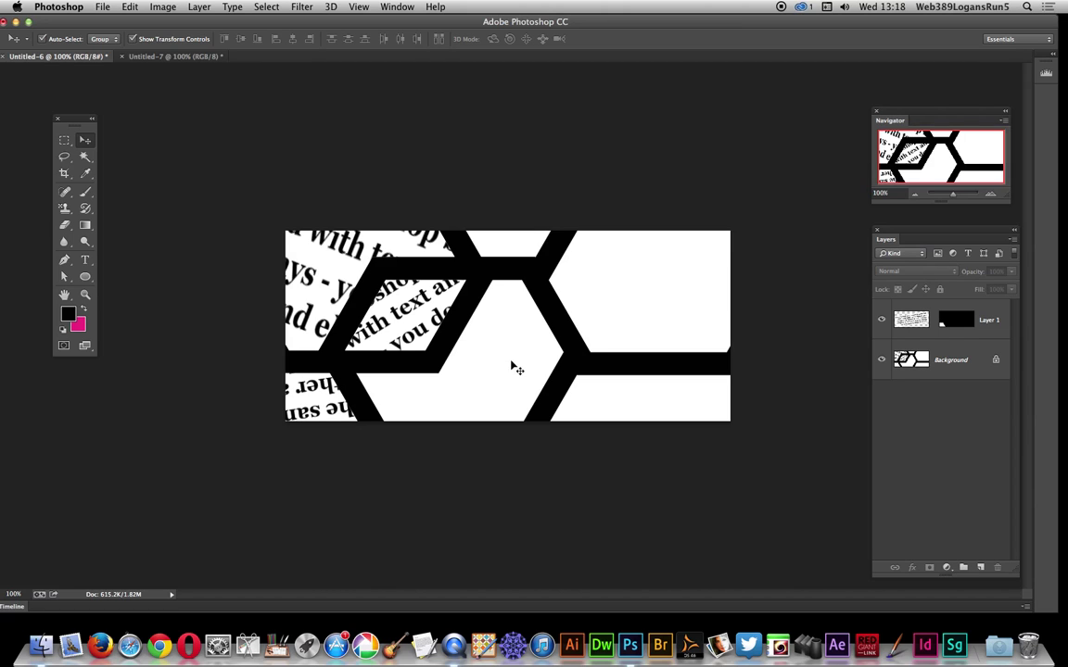
pyautogui.click(198, 7)
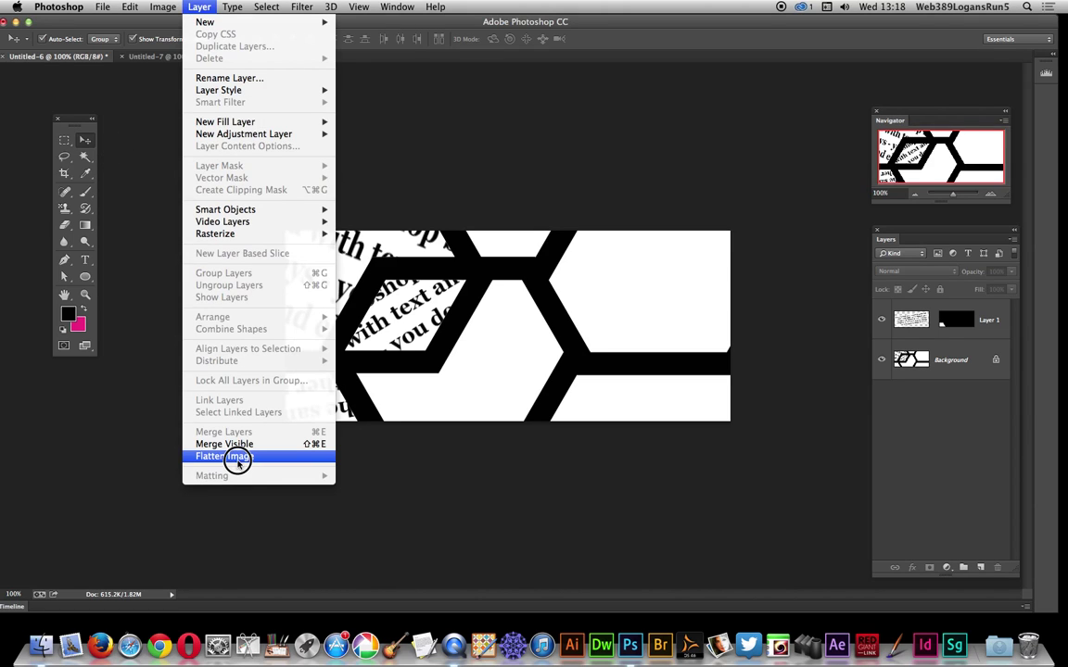
# Flatten the image, then Paste Into the text inside the central white hexagon cell
pyautogui.click(238, 455)
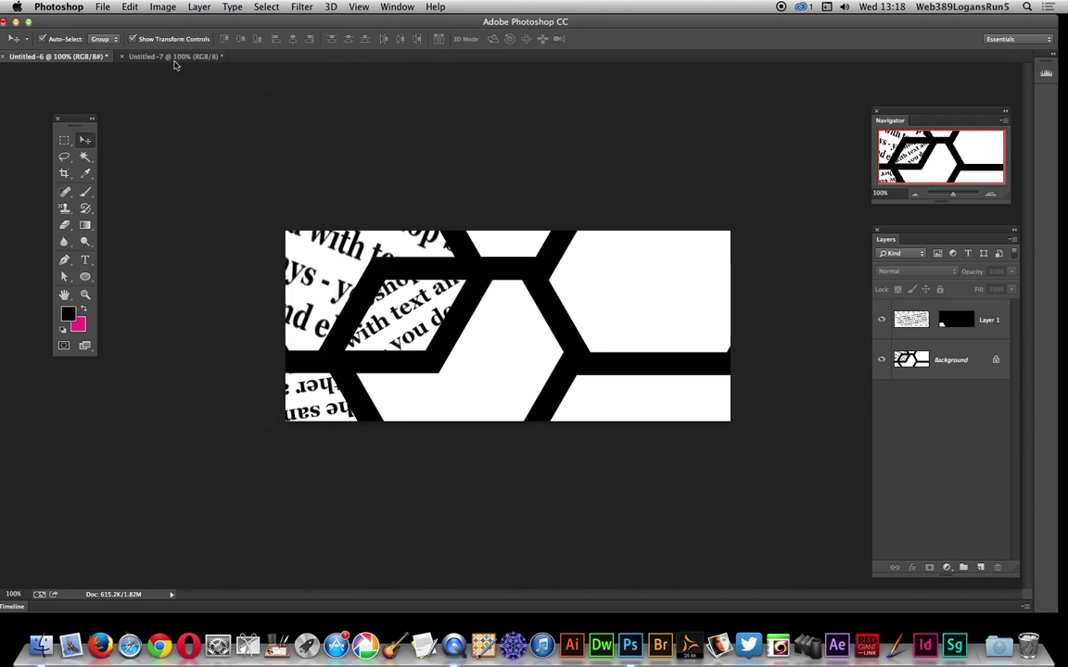
pyautogui.click(85, 156)
pyautogui.click(514, 362)
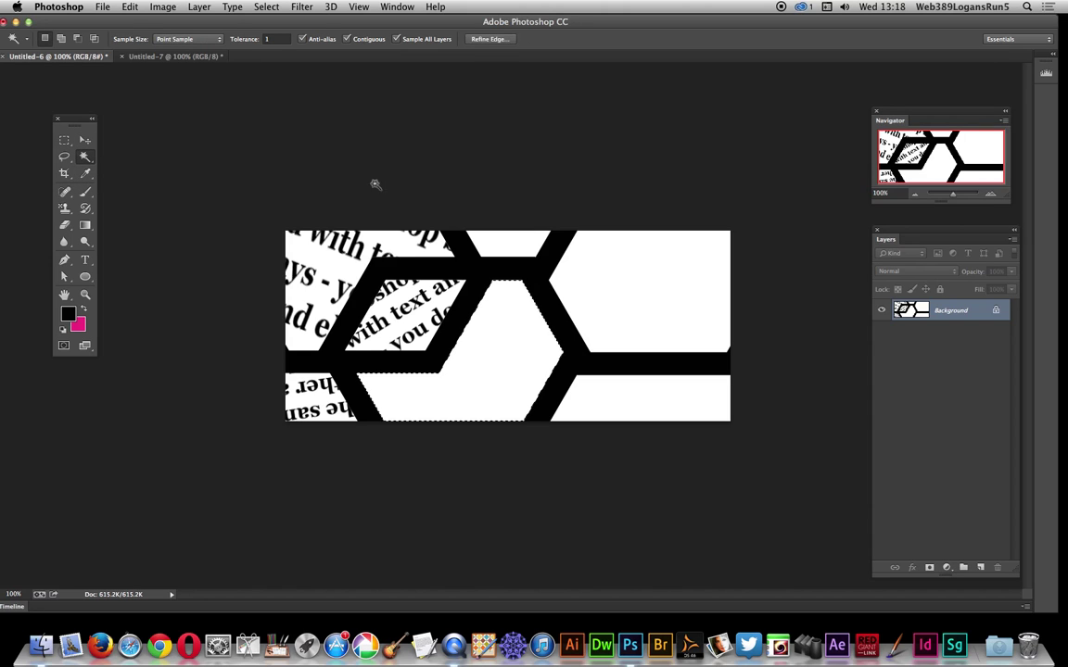
pyautogui.click(129, 6)
pyautogui.moveTo(186, 133)
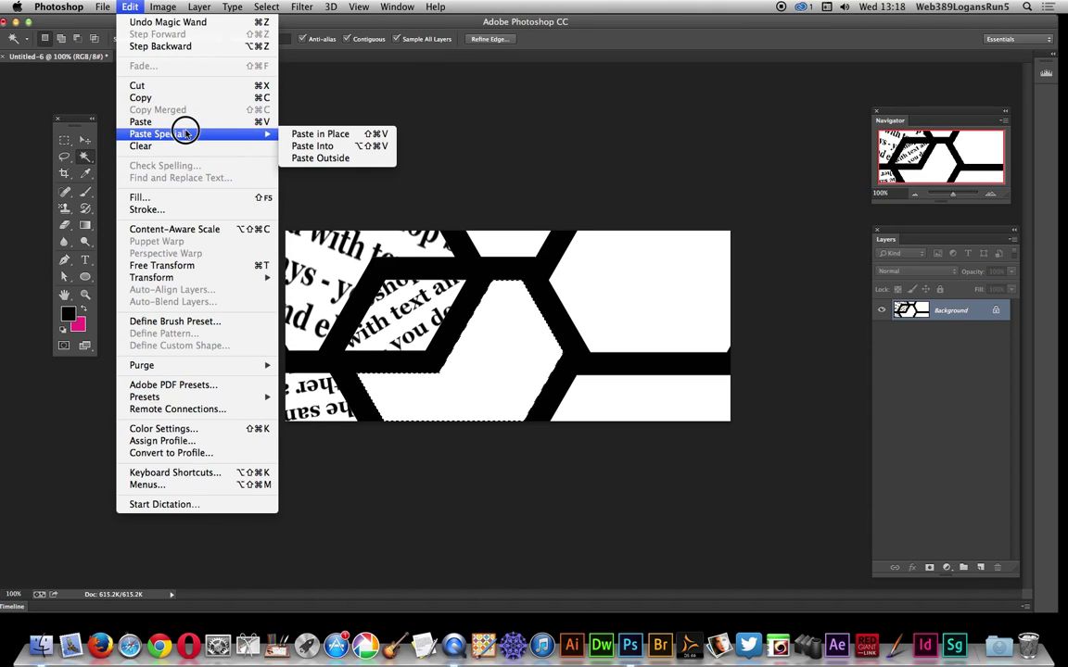
pyautogui.click(359, 148)
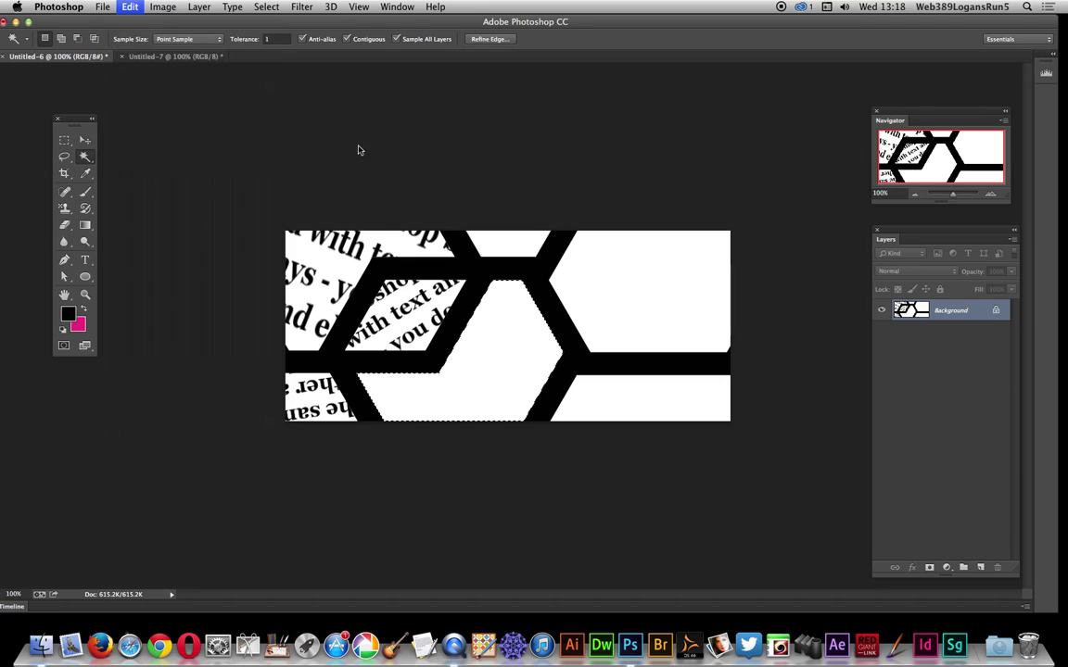
# Rotate the pasted text about 21.6° and move it down-left in the cell
pyautogui.click(84, 139)
pyautogui.moveTo(706, 272); pyautogui.dragTo(733, 353)
pyautogui.moveTo(466, 417); pyautogui.dragTo(393, 467)
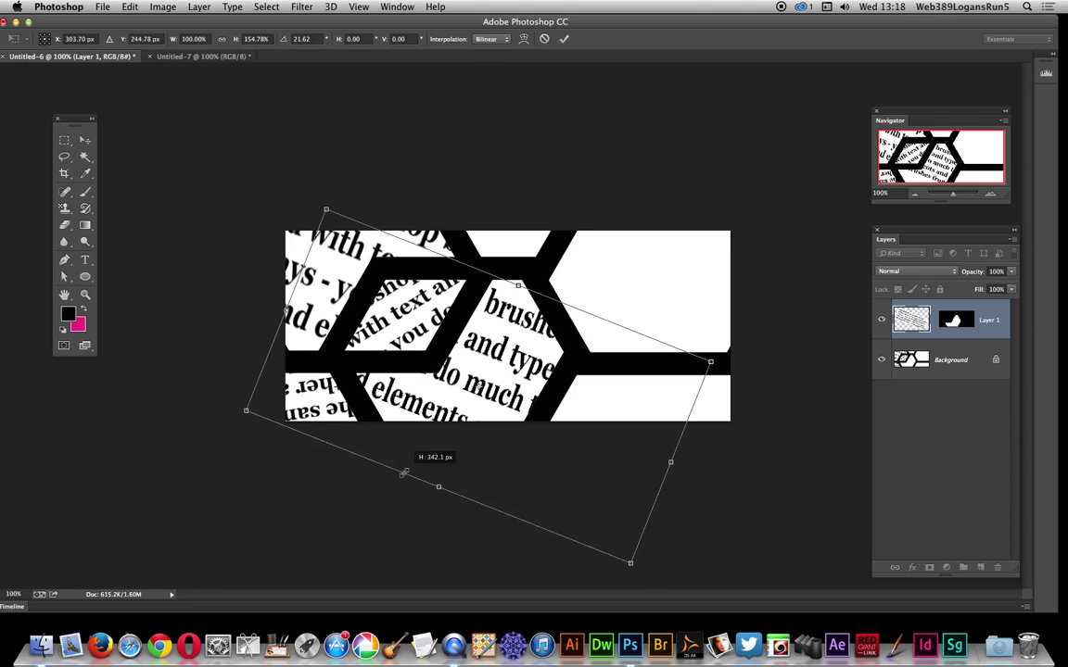
pyautogui.doubleClick(501, 363)
# Apply Gaussian Blur twice to the text and flatten the image
pyautogui.click(303, 7)
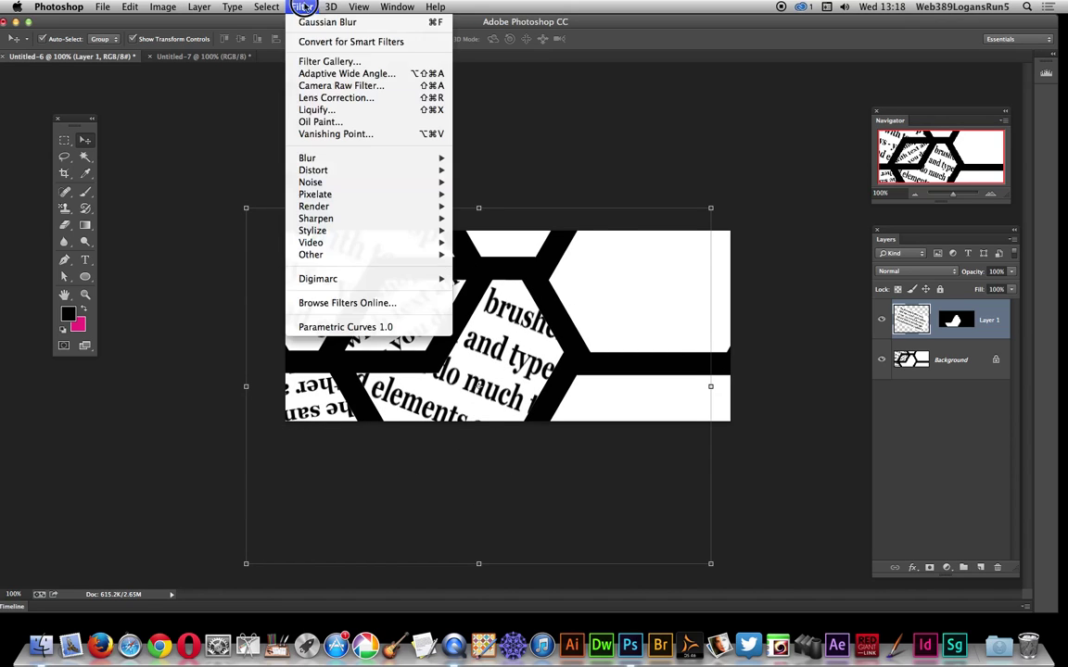
pyautogui.click(324, 23)
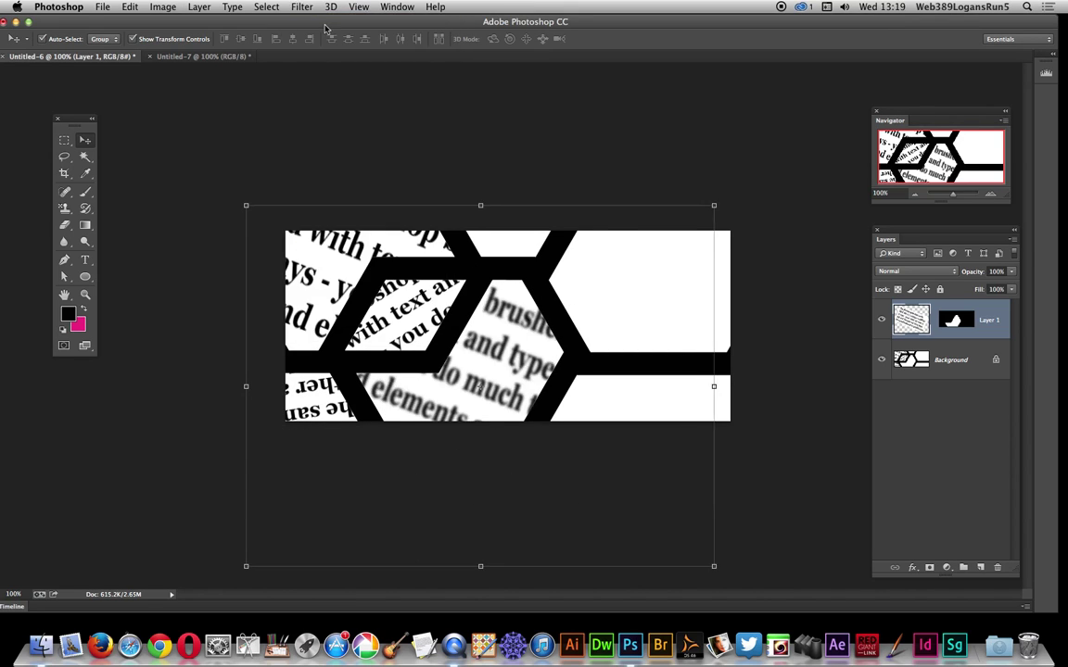
pyautogui.click(306, 7)
pyautogui.click(311, 23)
pyautogui.click(535, 159)
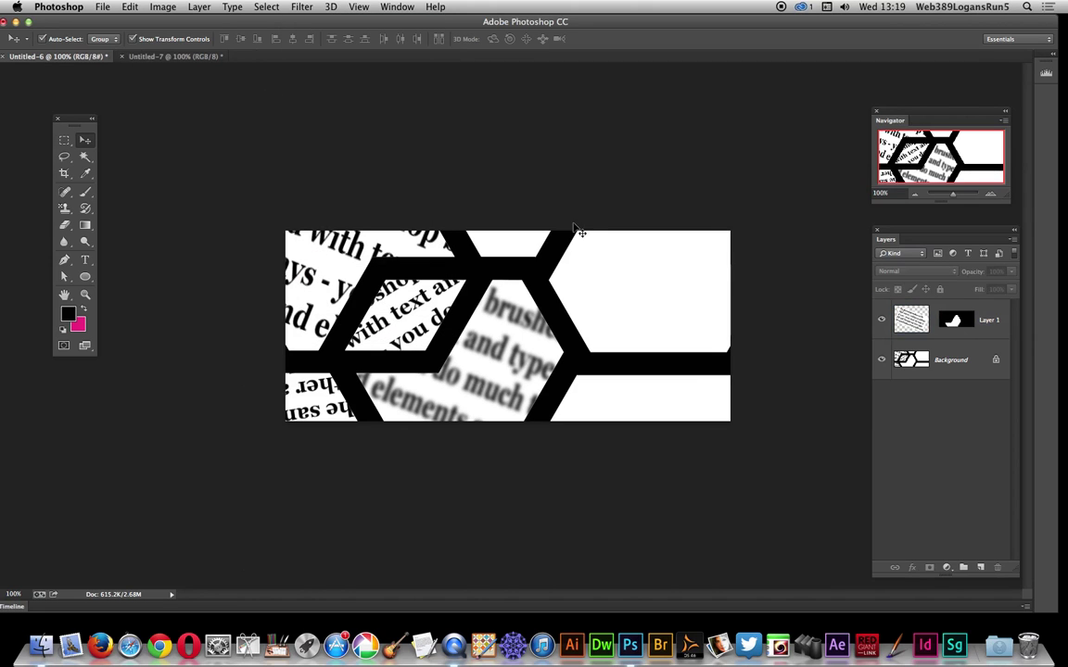
pyautogui.click(198, 6)
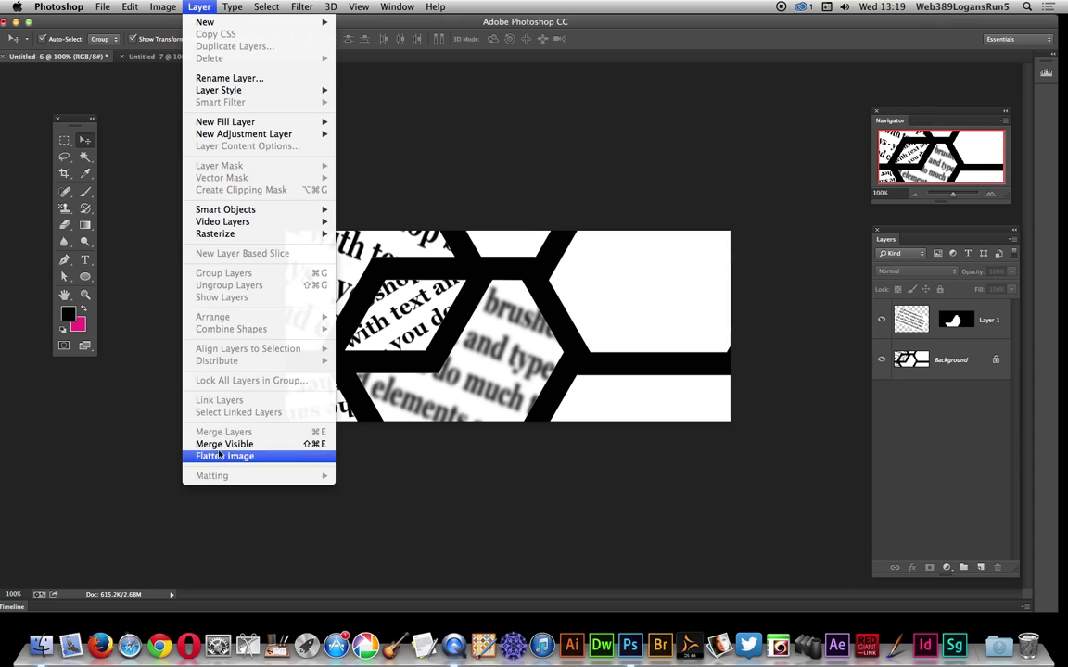
pyautogui.click(223, 454)
# Magic Wand the small top-edge cell and Paste Into it the copied text
pyautogui.click(85, 157)
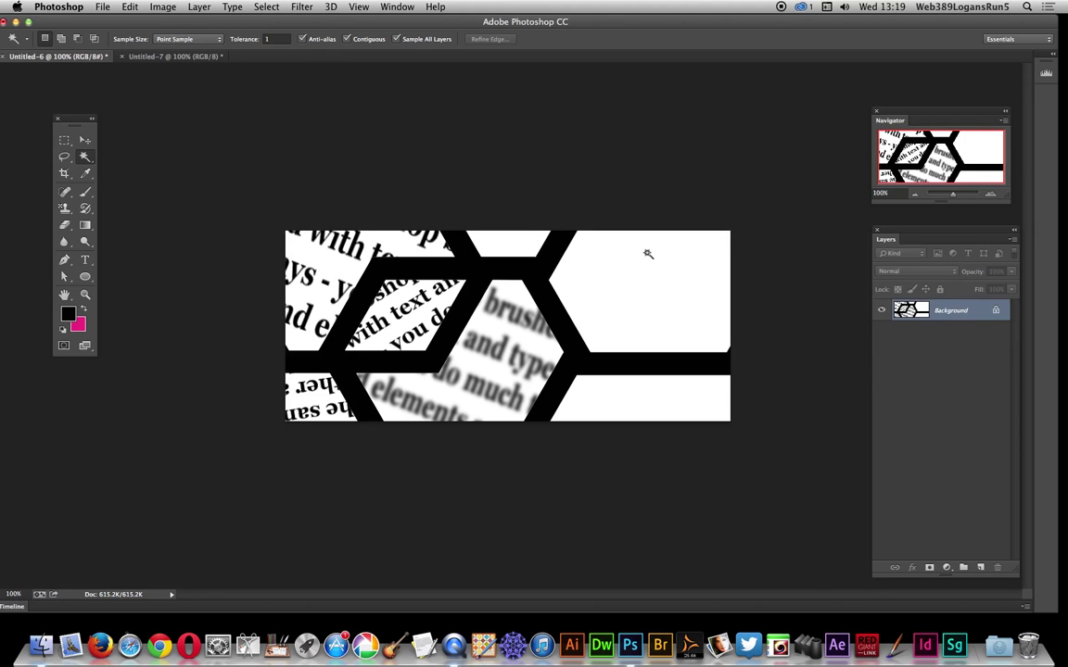
pyautogui.click(519, 244)
pyautogui.click(130, 7)
pyautogui.moveTo(160, 135)
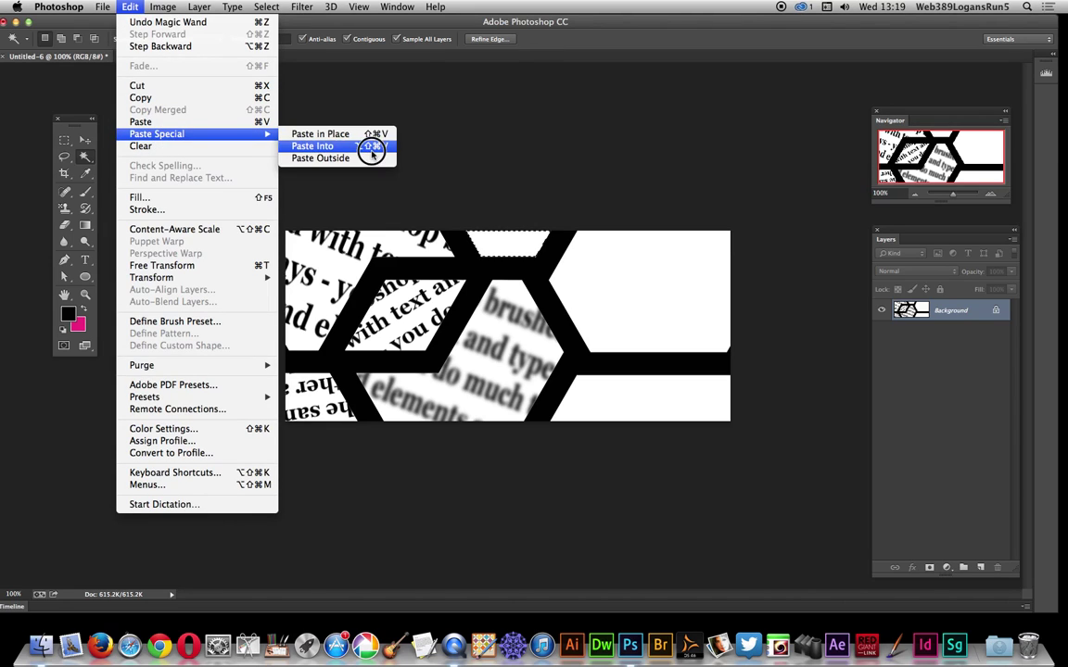
pyautogui.click(325, 148)
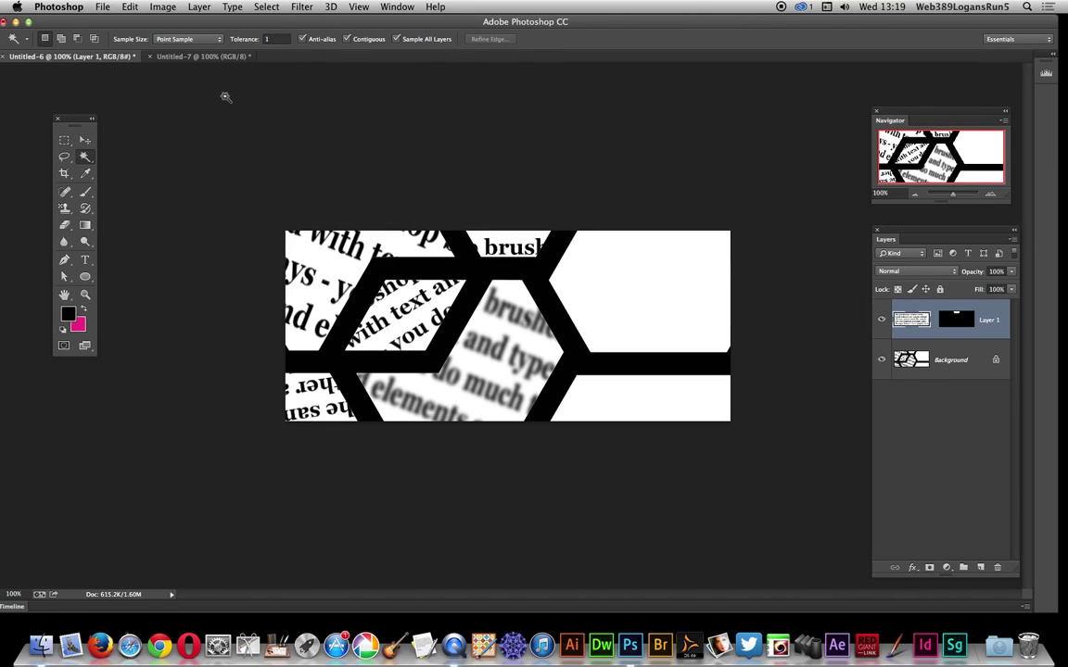
# Perspective-transform the pasted text, skewing and tilting it about -52°
pyautogui.click(133, 7)
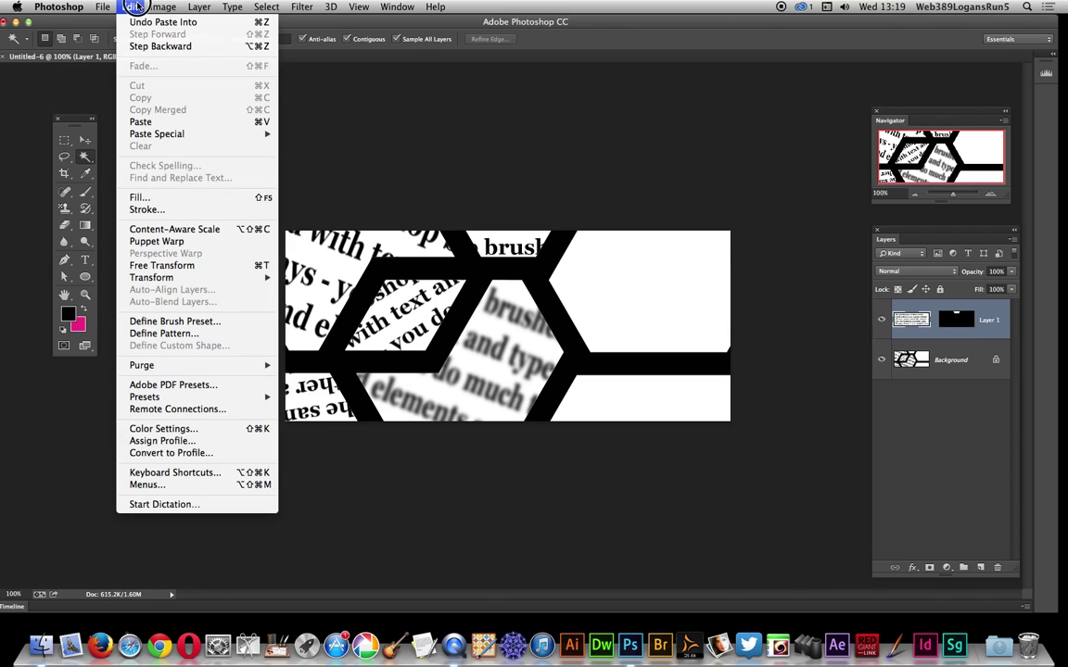
pyautogui.moveTo(195, 278)
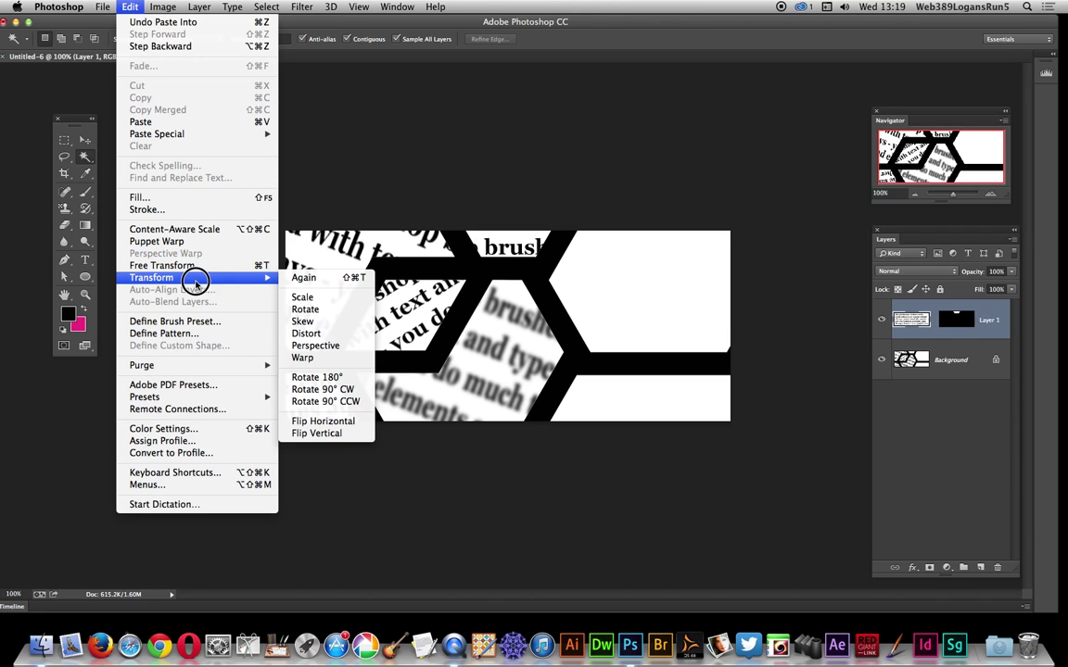
pyautogui.click(313, 345)
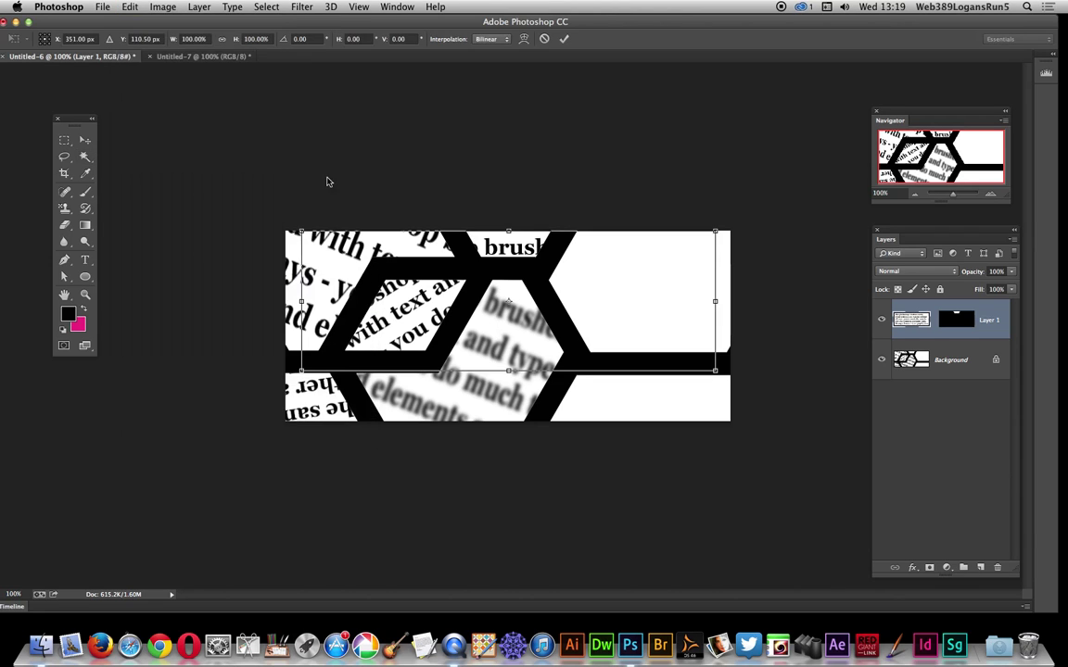
pyautogui.moveTo(301, 231); pyautogui.dragTo(474, 236)
pyautogui.moveTo(292, 363); pyautogui.dragTo(356, 288)
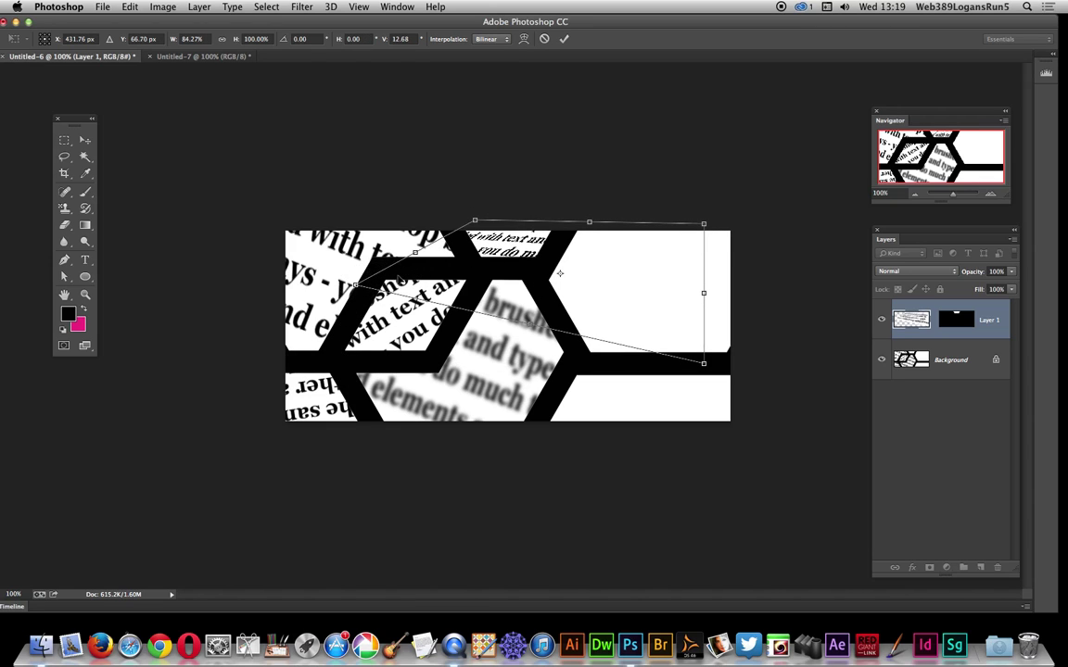
pyautogui.press('Return')
pyautogui.press('w')
pyautogui.click(199, 6)
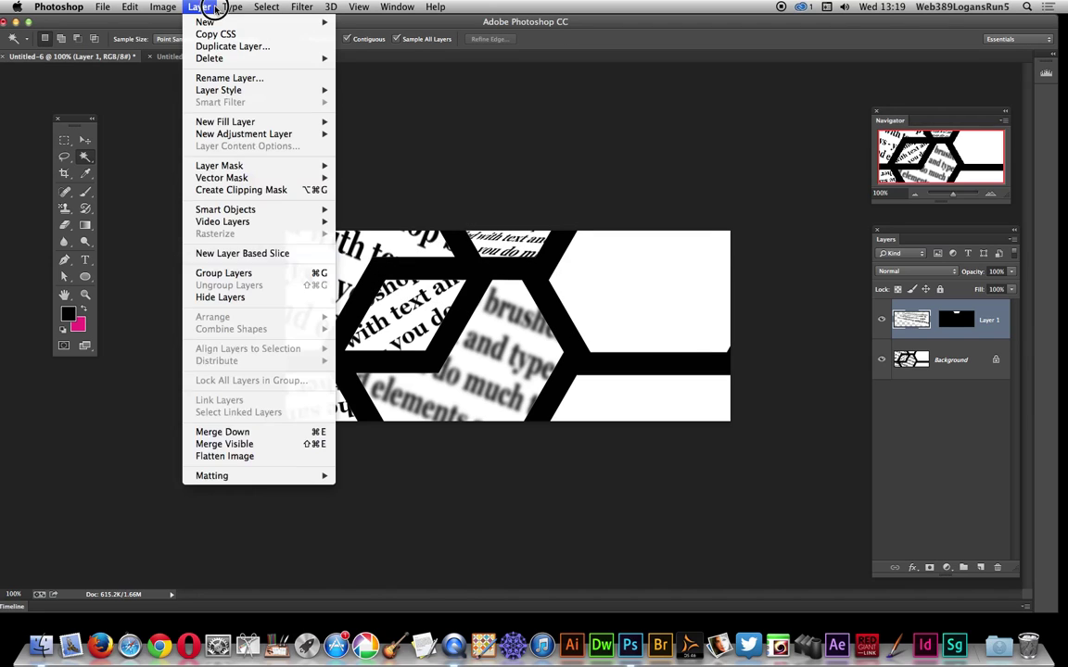
# Flatten the image, then Paste Into the text inside the upper-right white cell
pyautogui.click(241, 452)
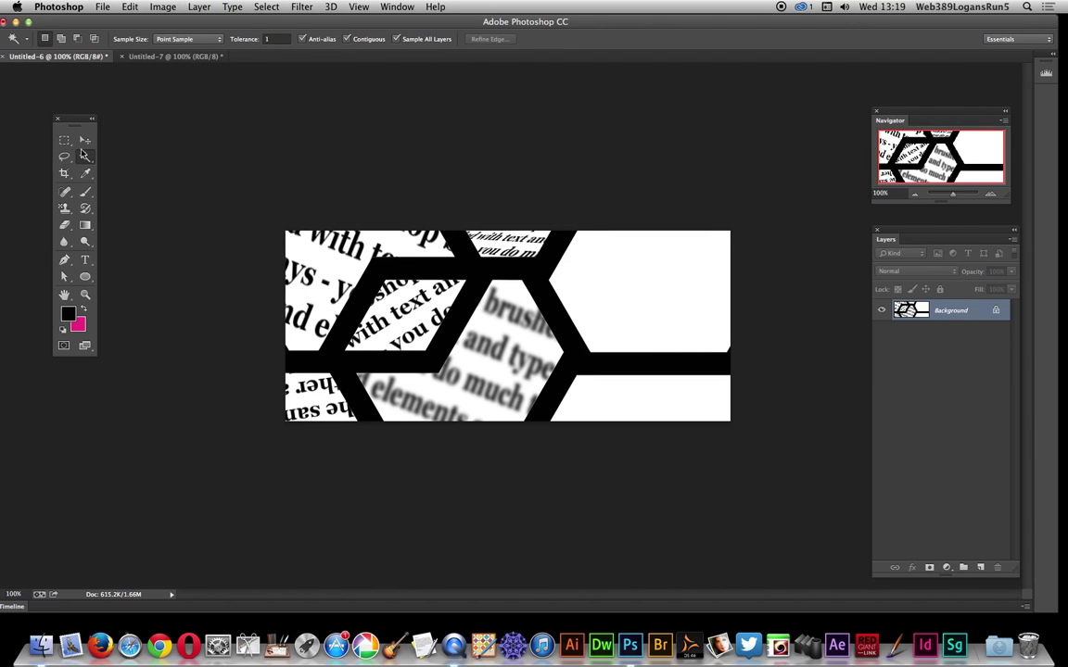
pyautogui.click(580, 283)
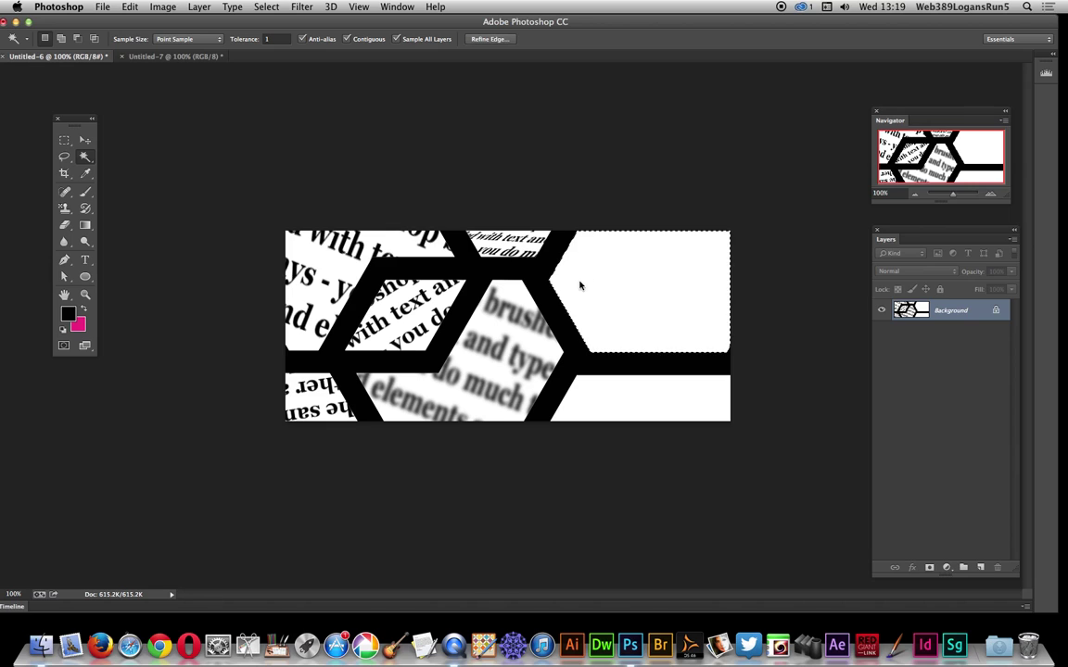
pyautogui.click(130, 7)
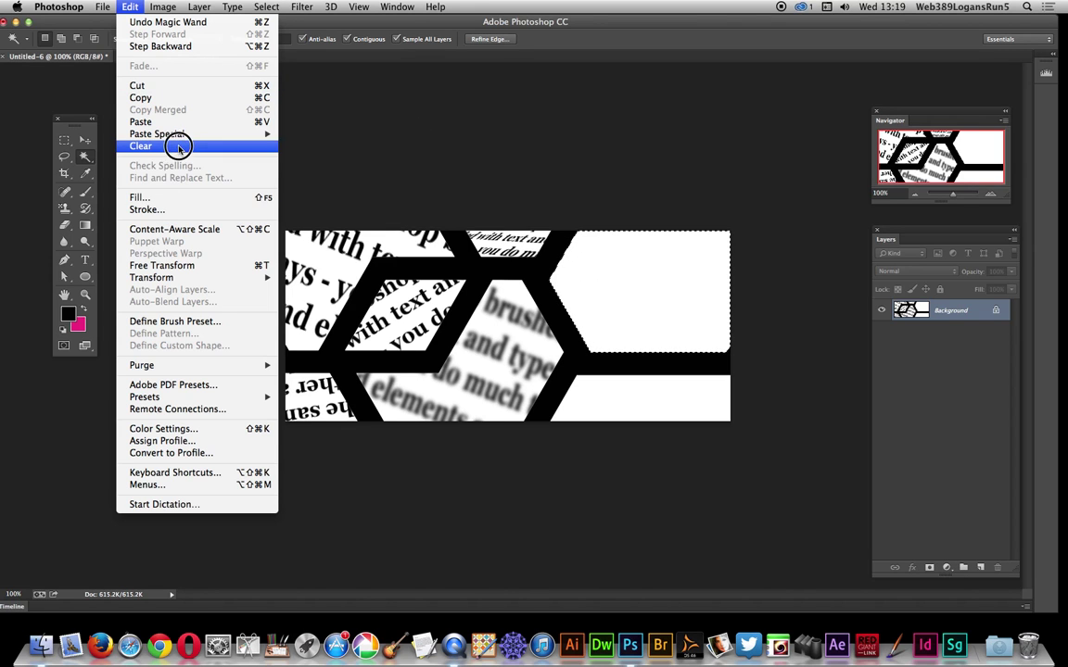
pyautogui.moveTo(176, 134)
pyautogui.click(305, 148)
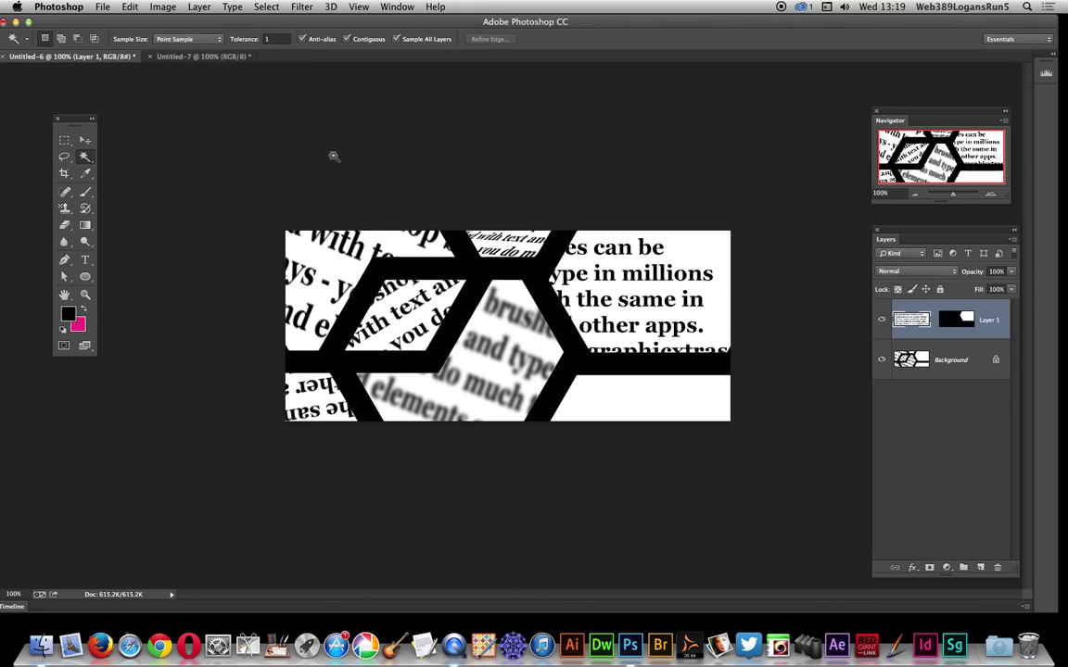
# Rotate the pasted text 43.5° and stretch it taller
pyautogui.click(83, 142)
pyautogui.moveTo(737, 221); pyautogui.dragTo(746, 264)
pyautogui.moveTo(579, 334); pyautogui.dragTo(529, 390)
pyautogui.press('Return')
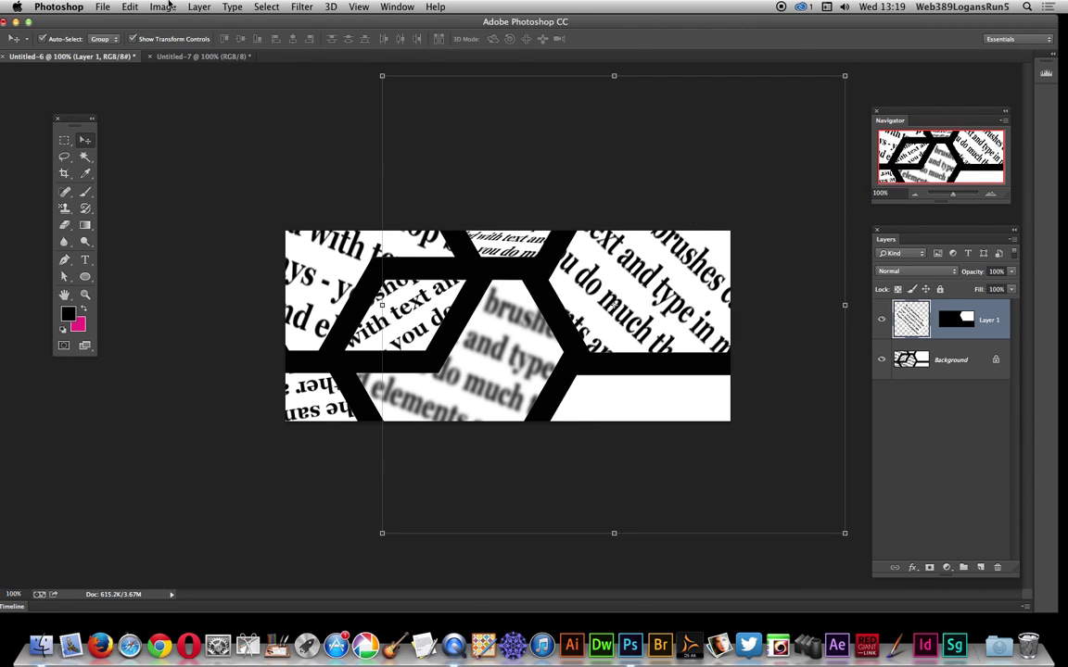
# Reapply Gaussian Blur to the text and merge it down into the background
pyautogui.click(304, 13)
pyautogui.click(306, 22)
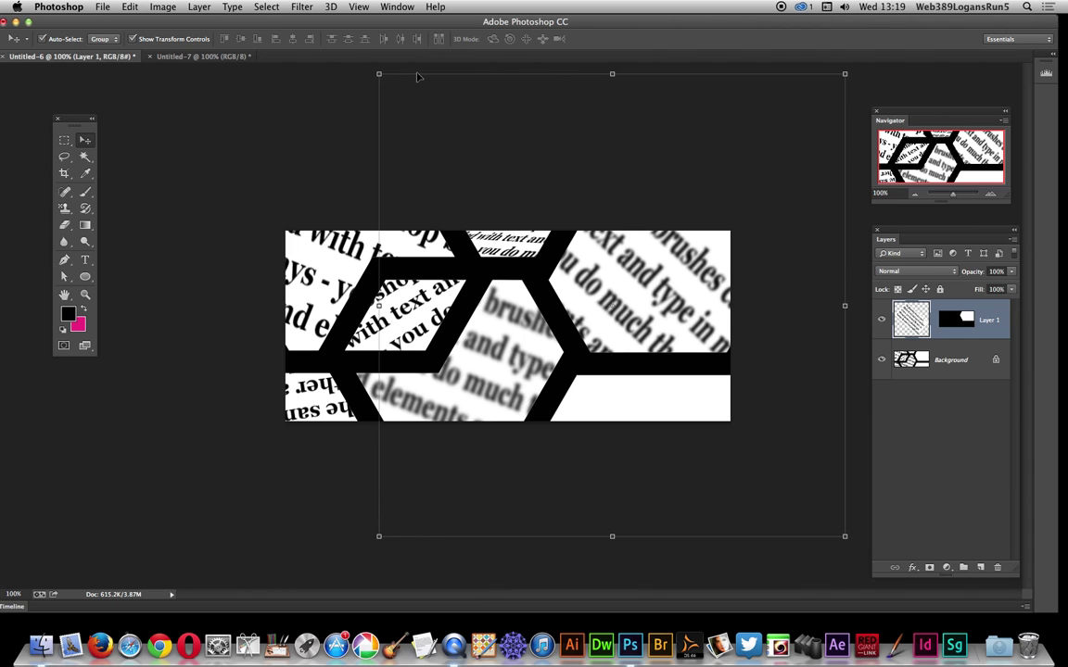
pyautogui.click(198, 6)
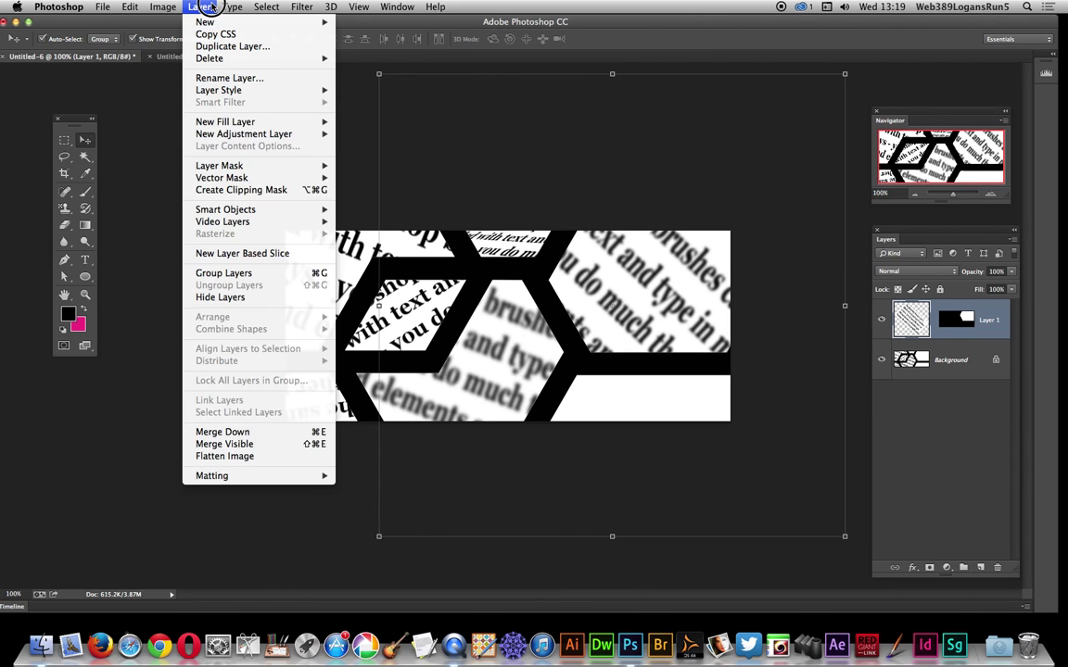
pyautogui.click(234, 427)
# Magic Wand the lower-right white cell and Paste Into it the copied text unrotated
pyautogui.click(85, 156)
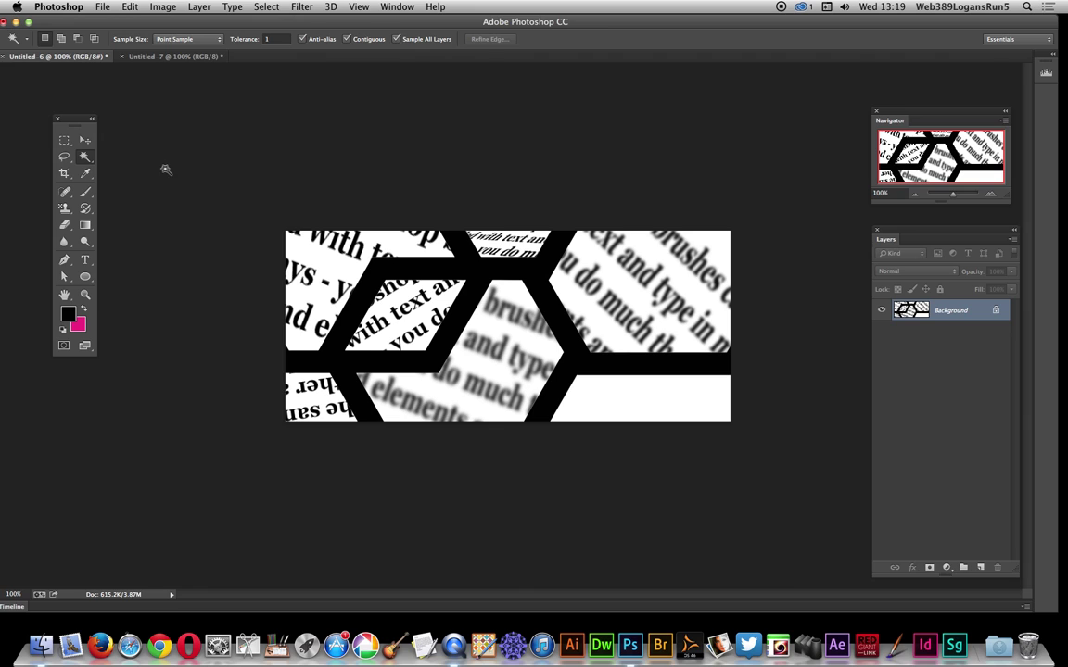
pyautogui.click(639, 404)
pyautogui.click(130, 7)
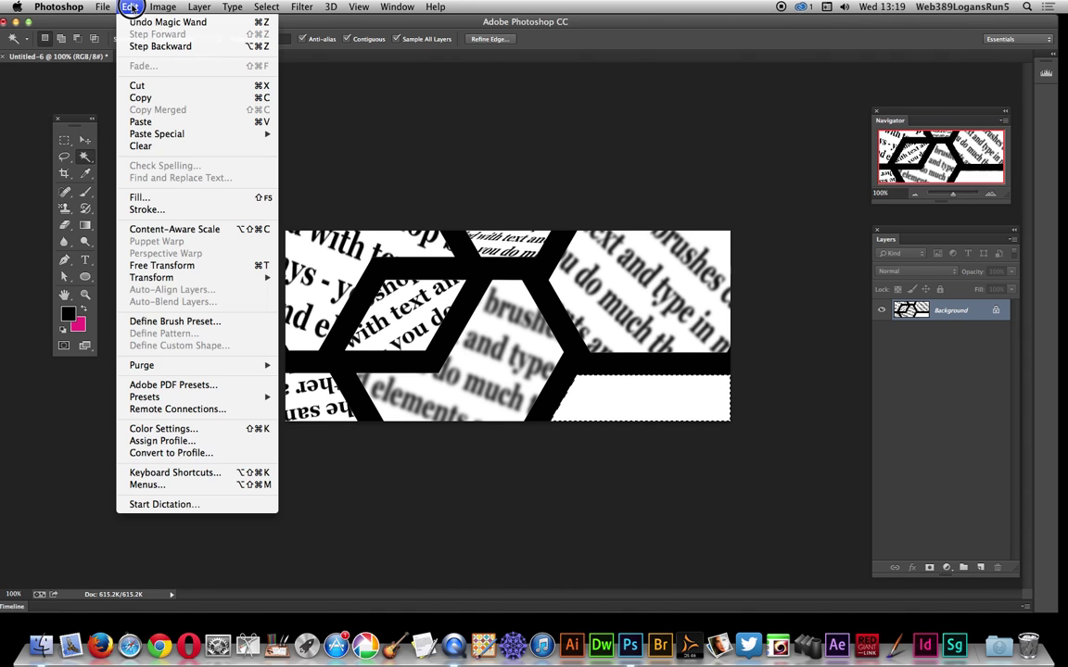
pyautogui.moveTo(170, 134)
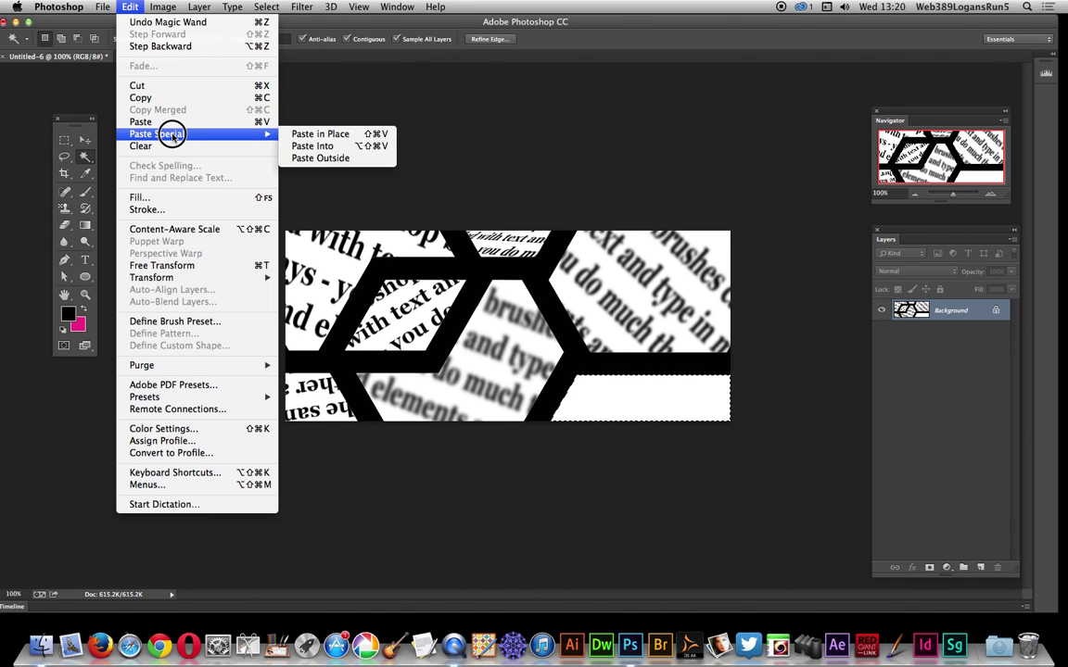
pyautogui.click(303, 146)
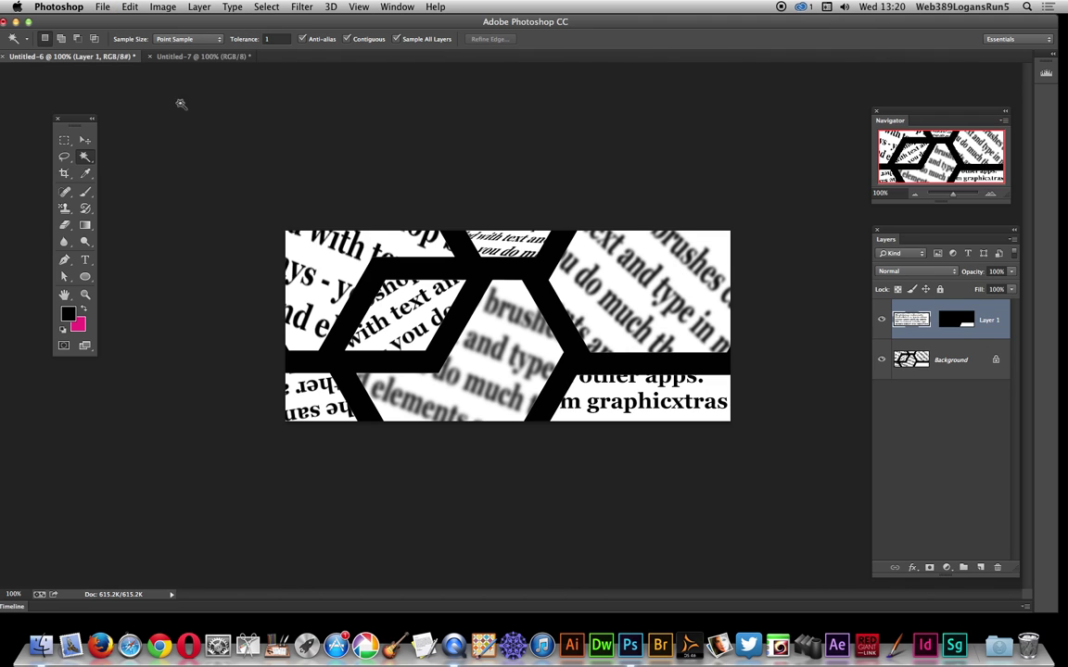
# Flatten the image and reselect the lower-right cell
pyautogui.click(198, 7)
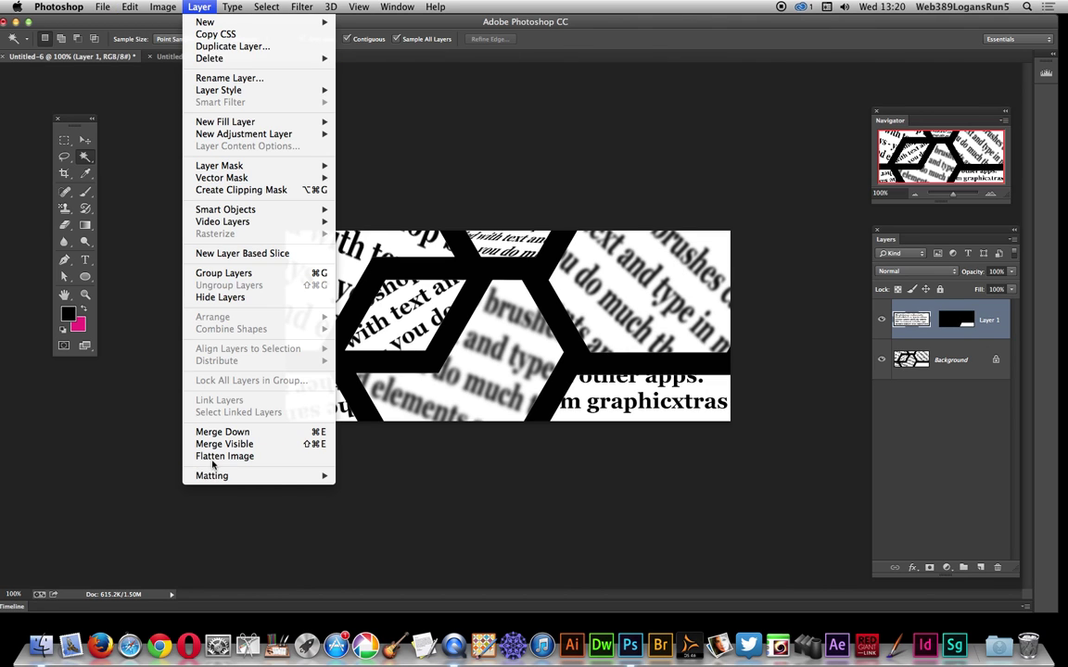
pyautogui.click(204, 454)
pyautogui.click(254, 8)
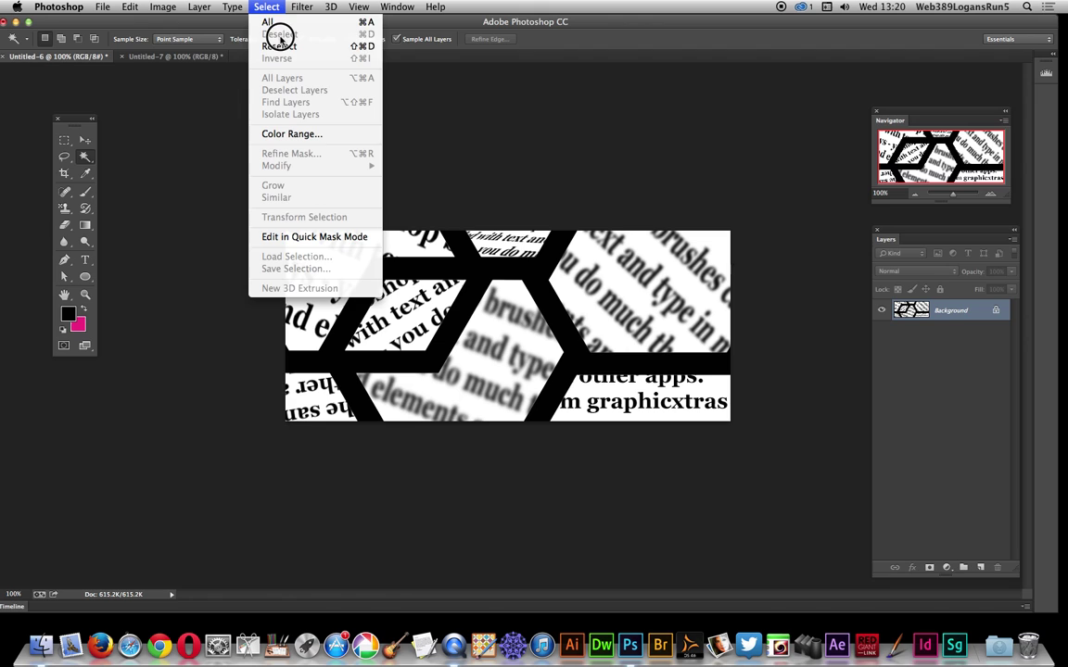
pyautogui.click(279, 43)
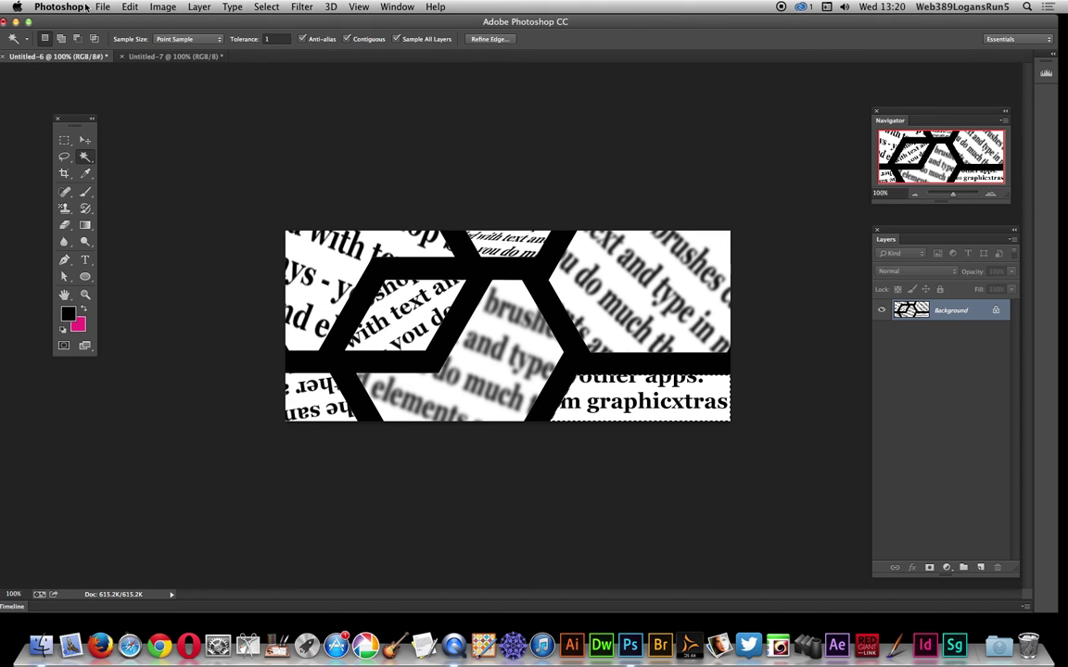
# Fill the selected cell with the pink Background Color at 50% opacity
pyautogui.click(130, 6)
pyautogui.click(170, 199)
pyautogui.click(381, 145)
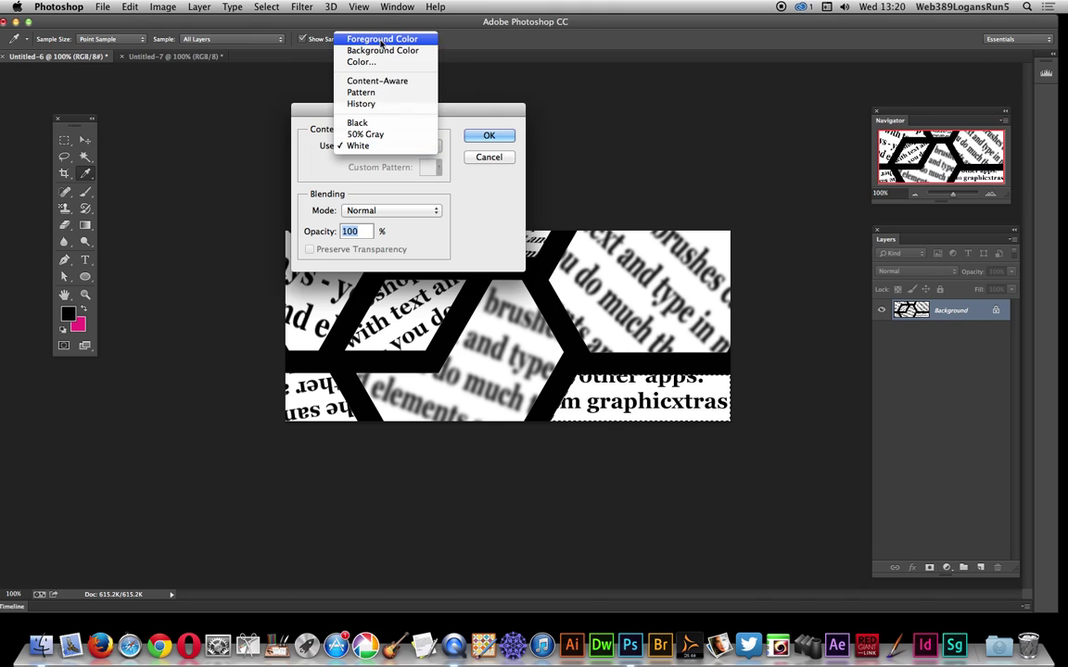
pyautogui.click(381, 50)
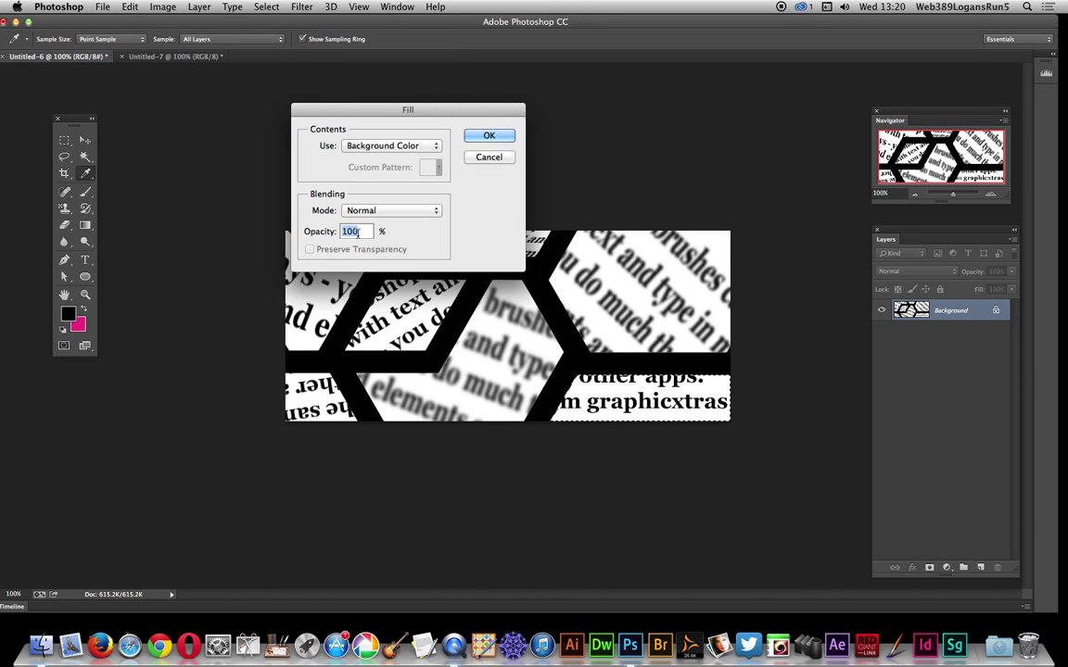
pyautogui.write('50')
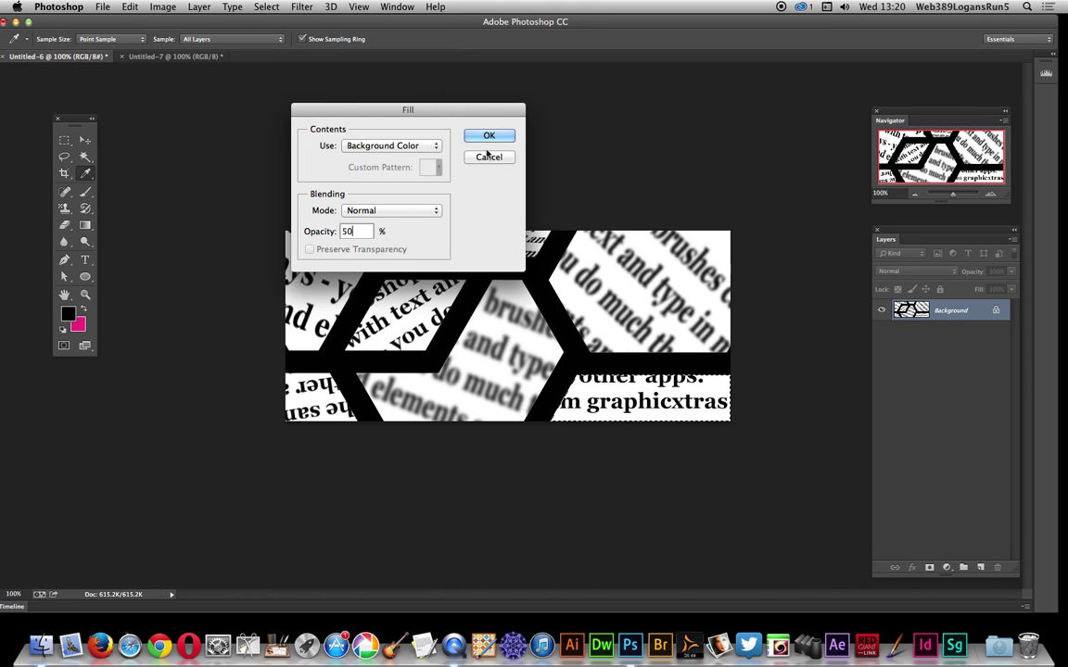
pyautogui.click(487, 137)
pyautogui.click(261, 8)
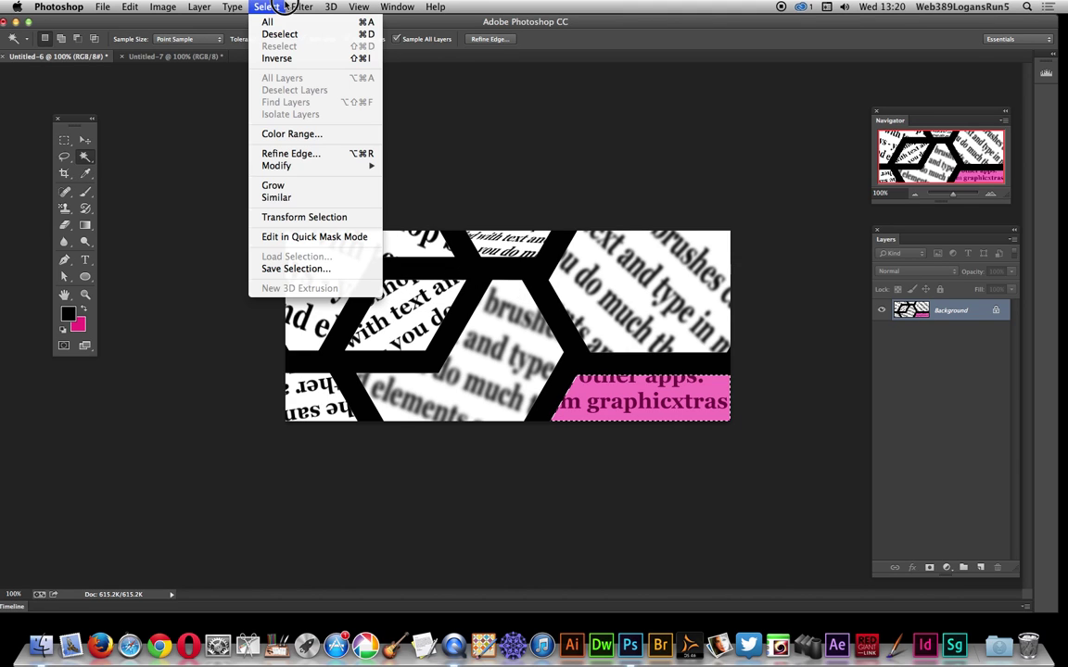
pyautogui.click(279, 34)
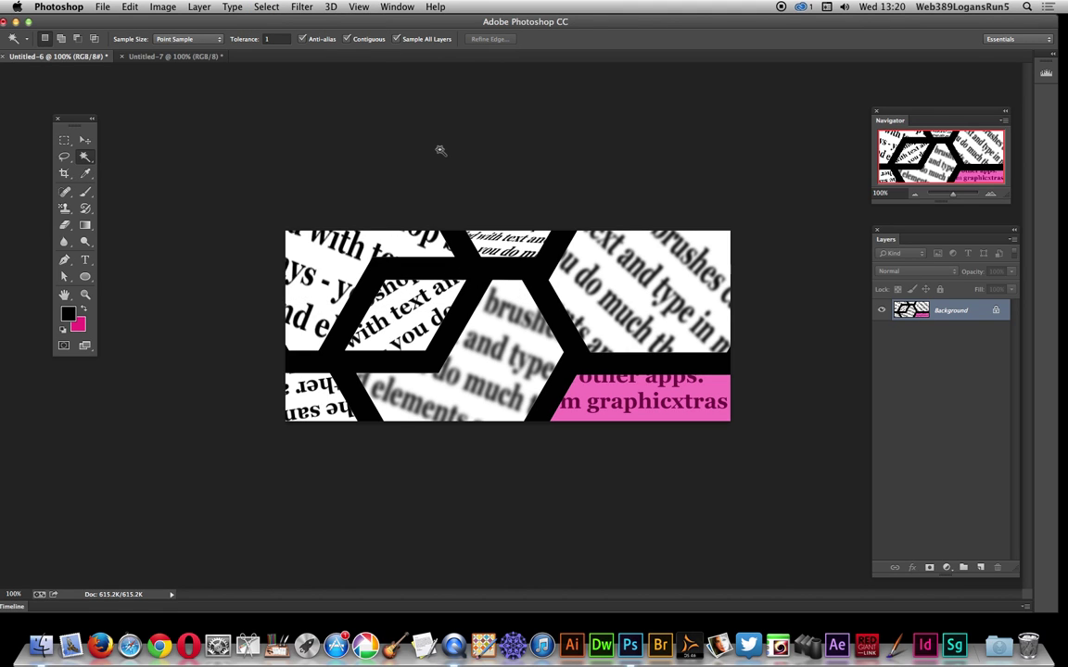